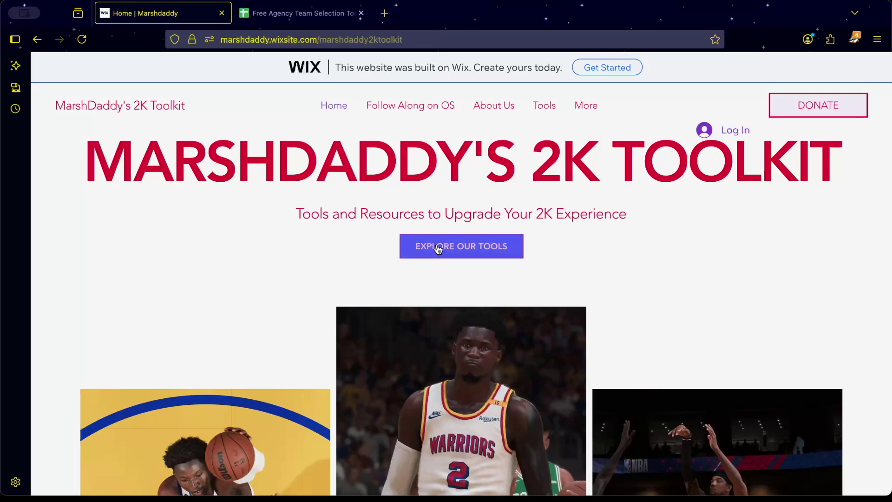
Step: Open the toolkit site's tools page and switch to the Free Agency Team Selection Tool spreadsheet
left_click(459, 259)
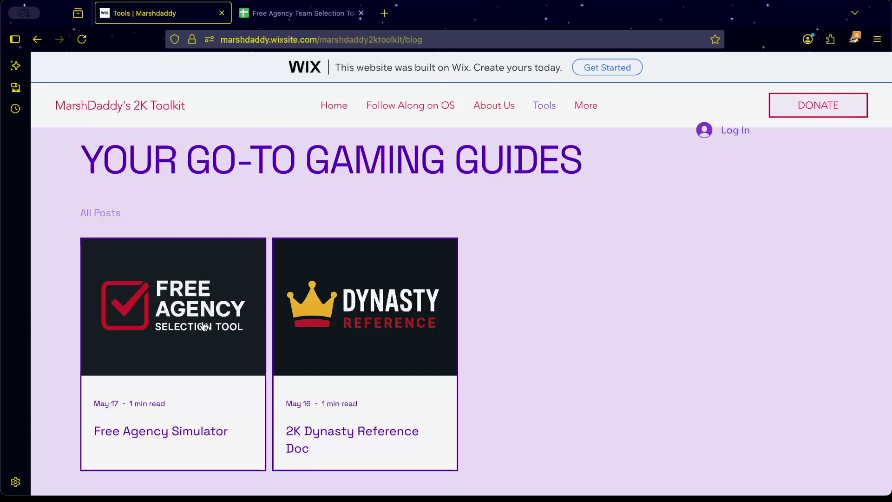
left_click(290, 14)
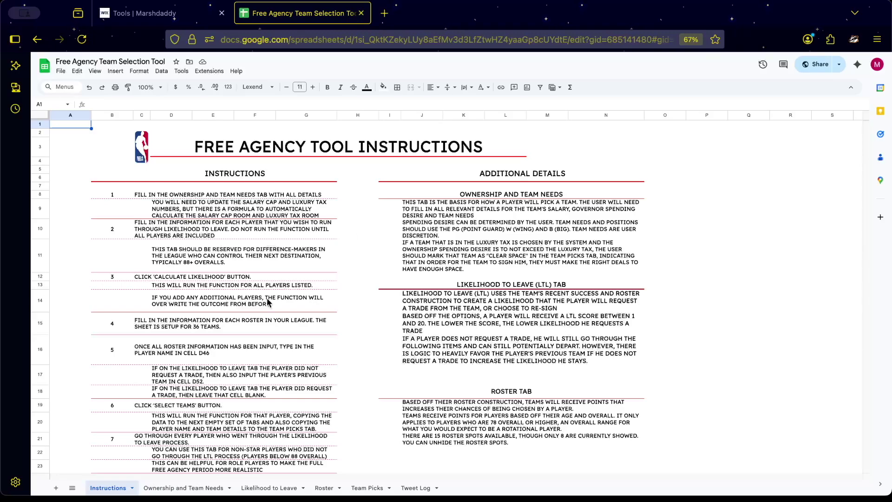
Step: Read through the free agency tool instructions and the additional details for each sheet
scroll(267, 299, "down", 10)
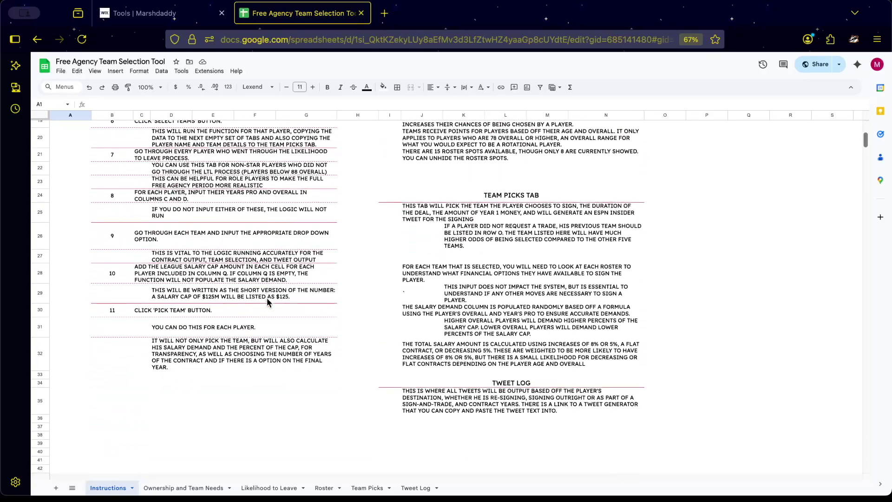
scroll(266, 297, "up", 10)
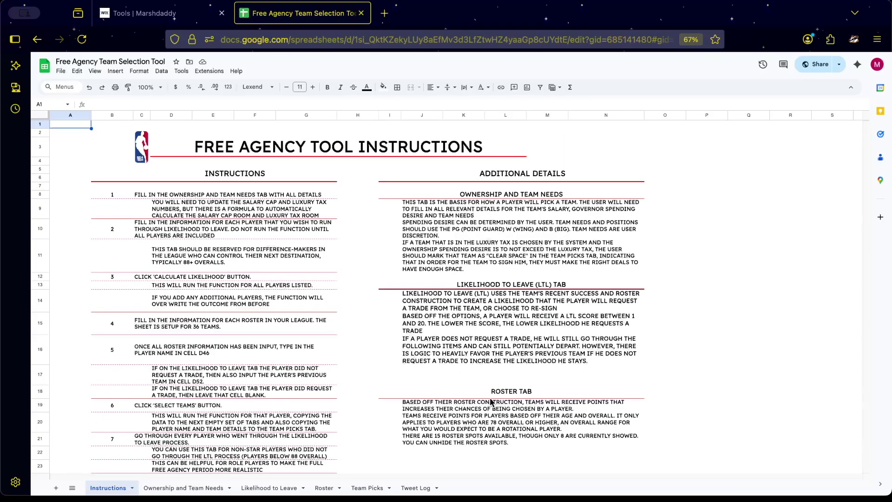
scroll(491, 402, "down", 2)
scroll(491, 402, "up", 1)
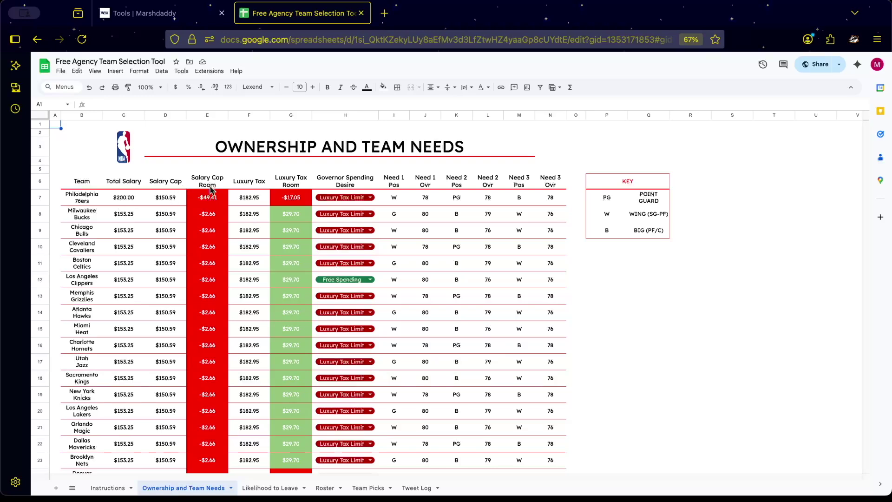
Step: Try a salary cap of 150 for the Philadelphia 76ers and undo the change
left_click(163, 200)
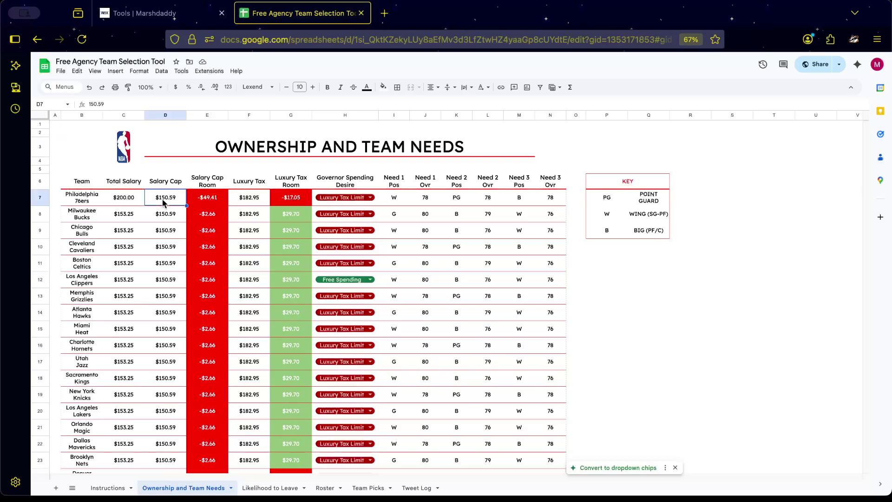
type("150")
key("Return")
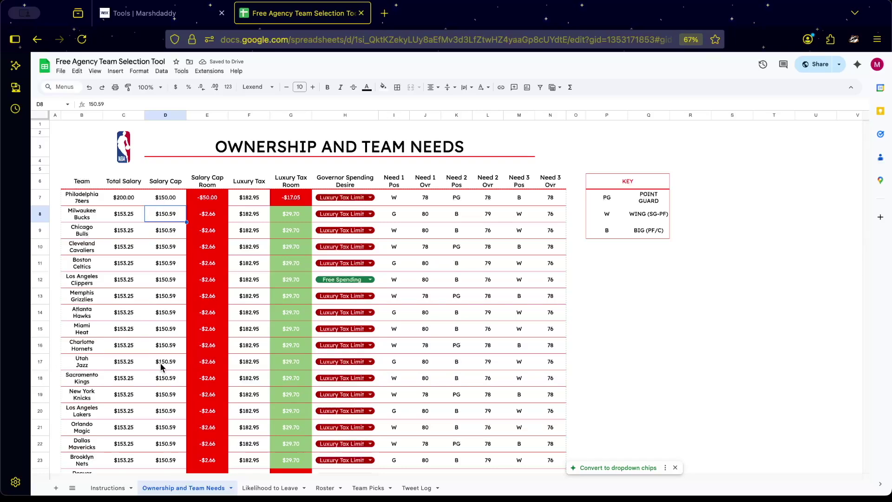
key("super+z")
Step: Set the Philadelphia 76ers' total salary to 187 and inspect their salary cap, cap room and luxury tax cells
left_click(133, 198)
type("187")
key("Return")
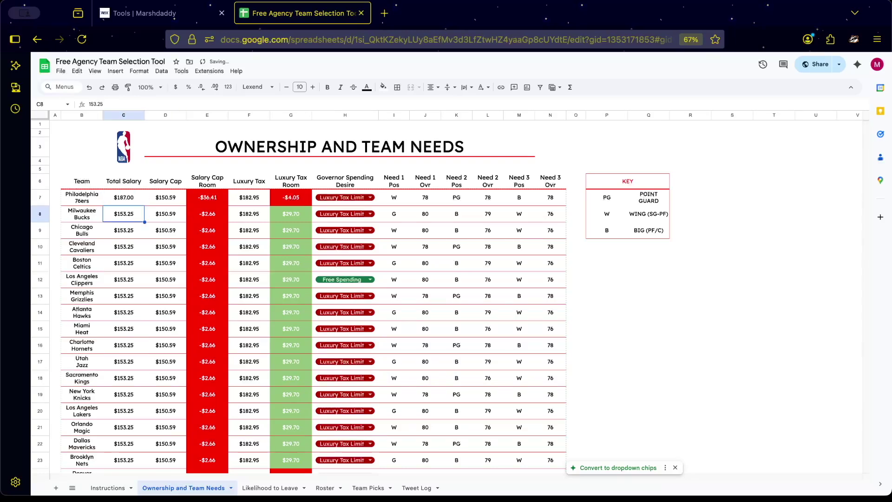
key("Up")
key("Right")
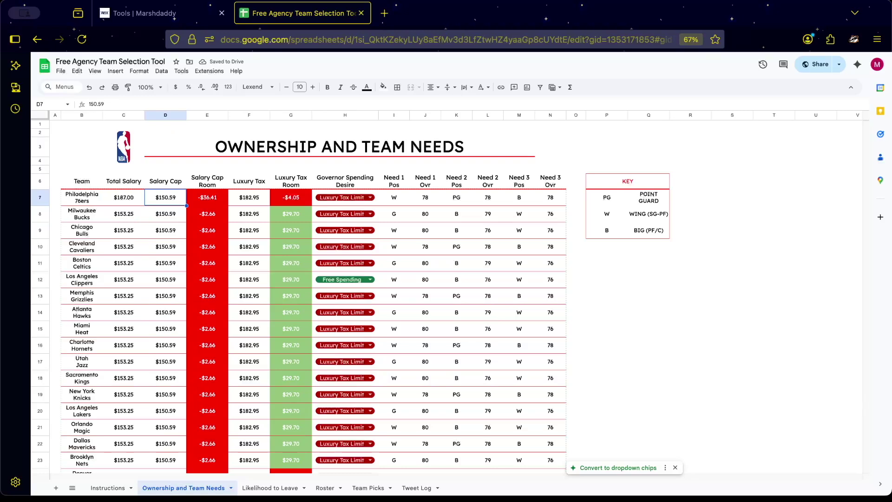
left_click(123, 197)
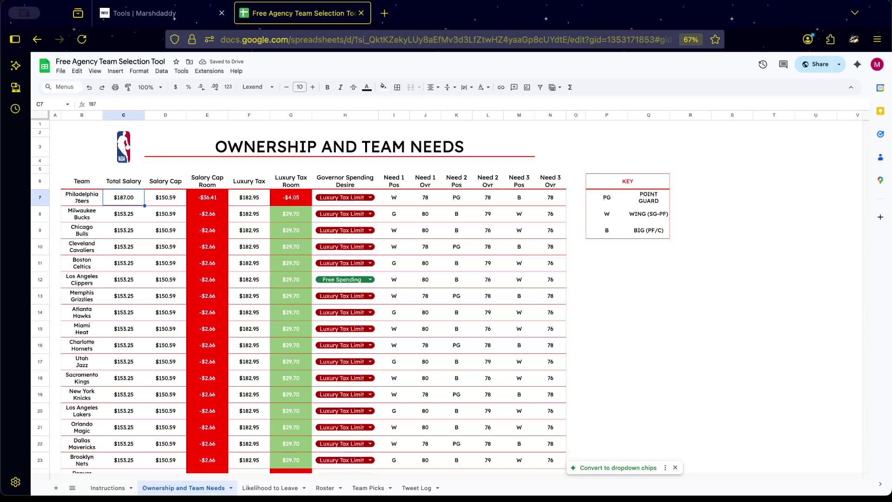
left_click(166, 197)
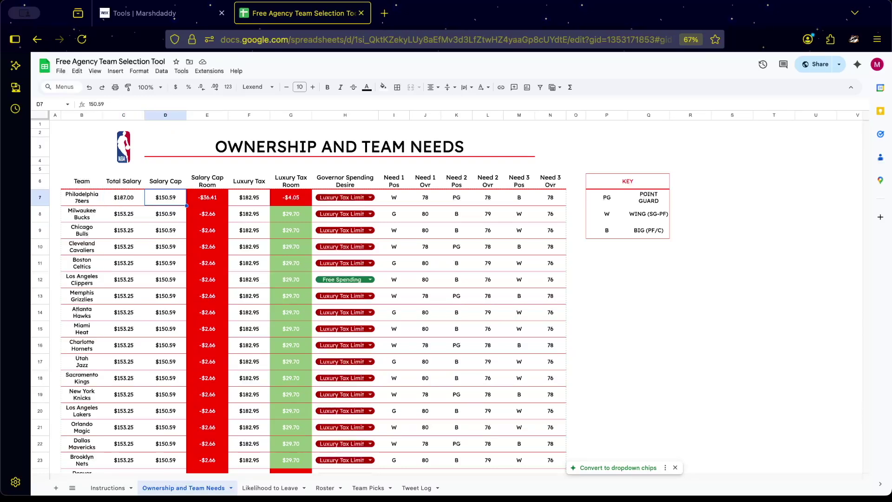
left_click(207, 198)
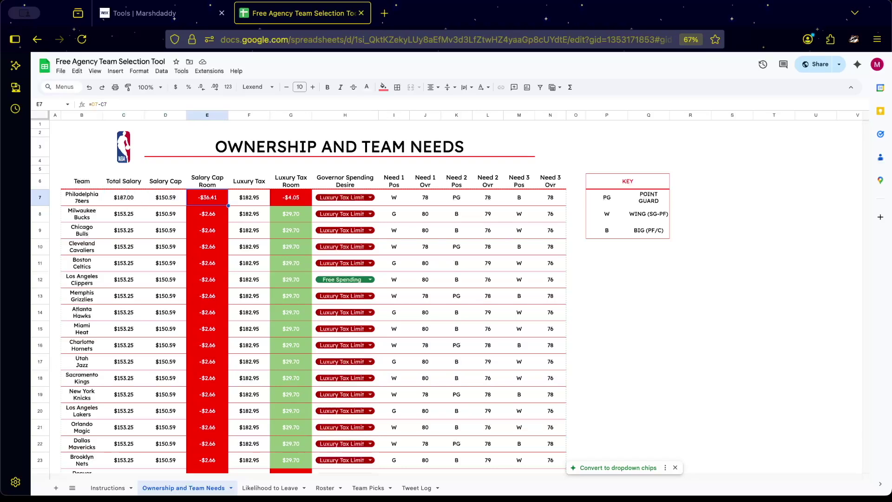
left_click(249, 197)
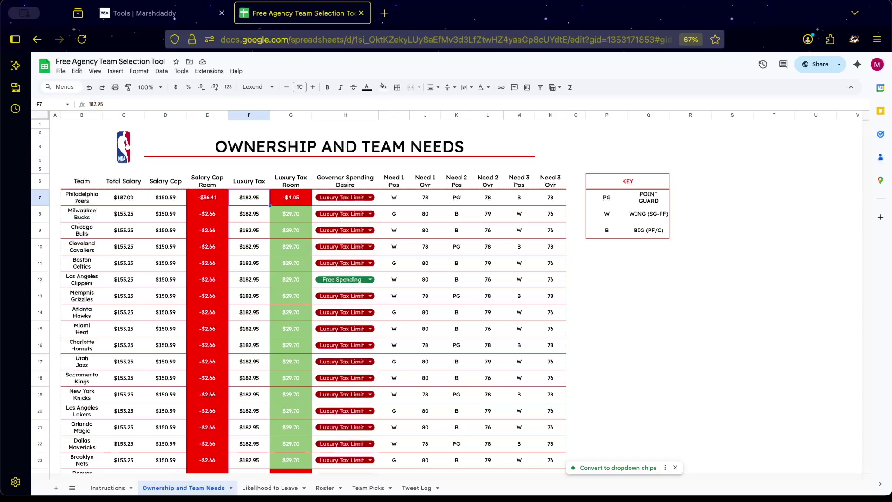
Step: Set the total salary to 160 for the Chicago Bulls and 120 for the Cleveland Cavaliers
key("Left")
key("Left")
key("Left")
key("Down")
key("Down")
type("160")
key("Return")
type("120")
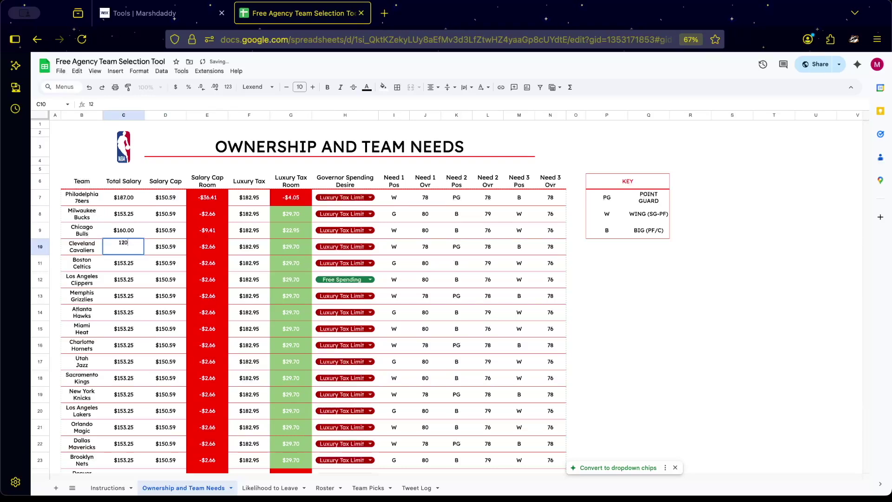
key("Return")
key("Up")
key("Right")
key("Right")
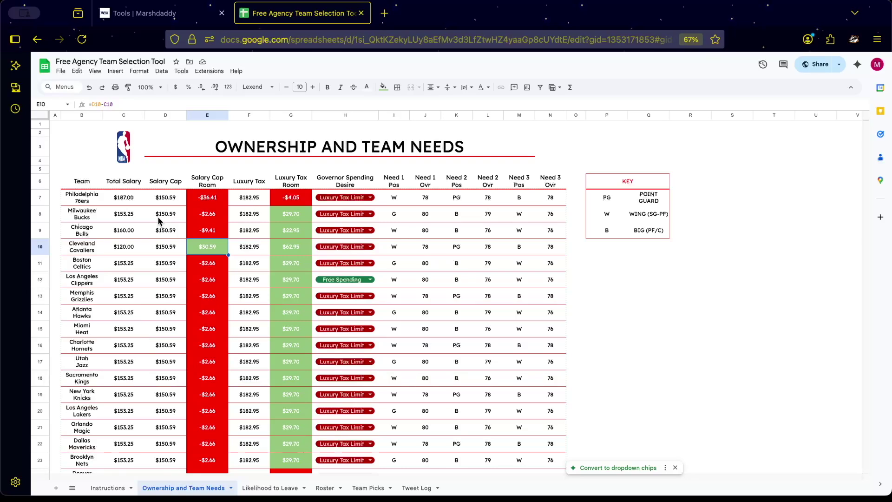
Step: Set the Philadelphia 76ers' governor spending desire to Slightly Into Luxury Tax after trying Free Spending
left_click(362, 199)
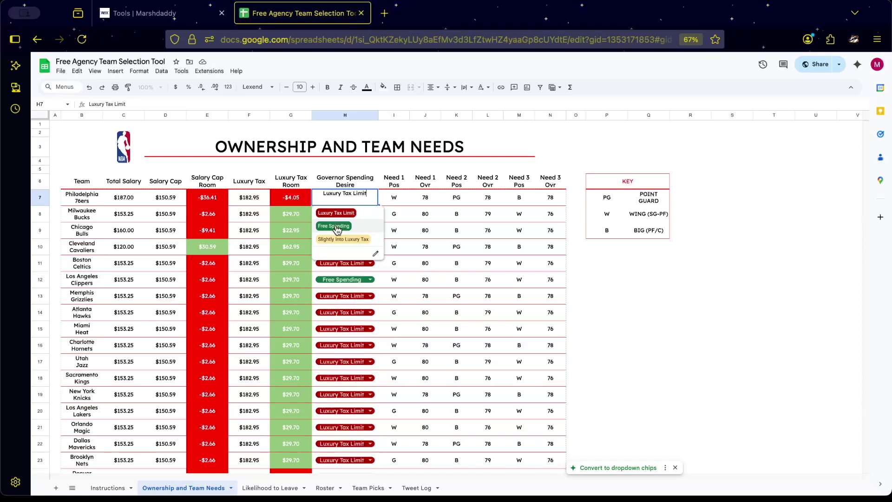
left_click(335, 226)
double_click(344, 197)
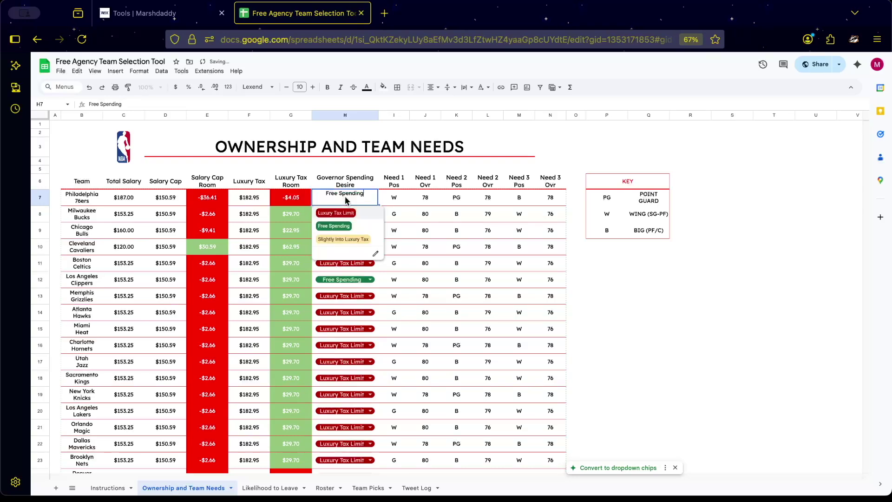
left_click(335, 239)
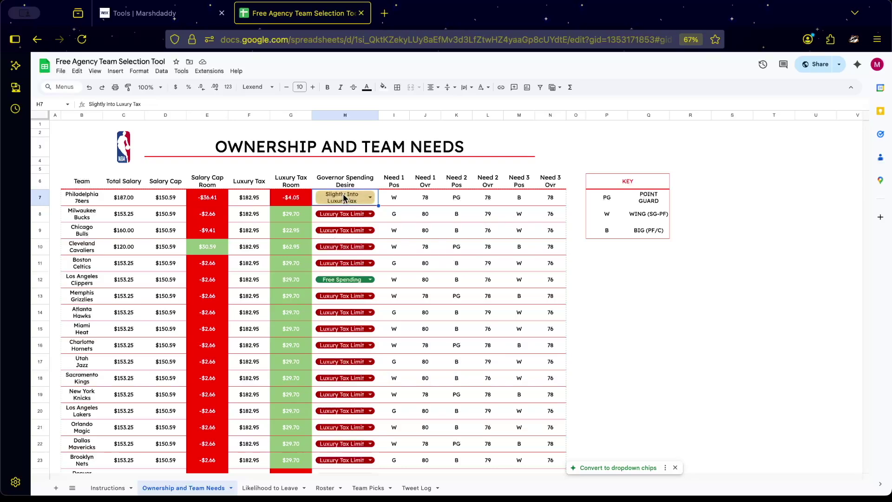
Step: Try Free Spending as the Milwaukee Bucks' governor spending desire and restore it to Luxury Tax Limit
left_click(342, 246)
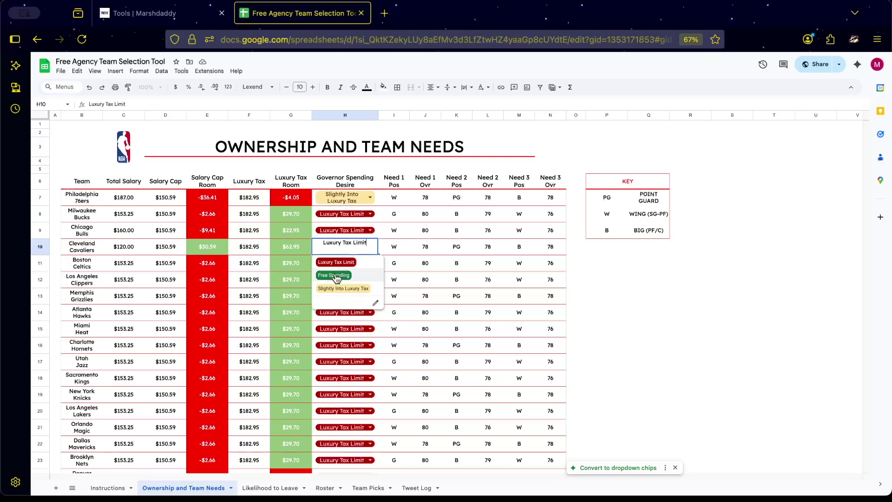
left_click(336, 262)
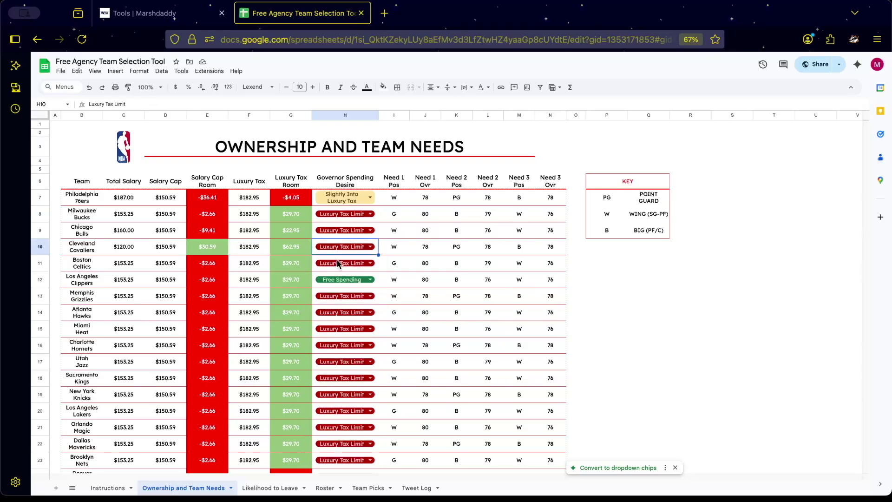
left_click(344, 211)
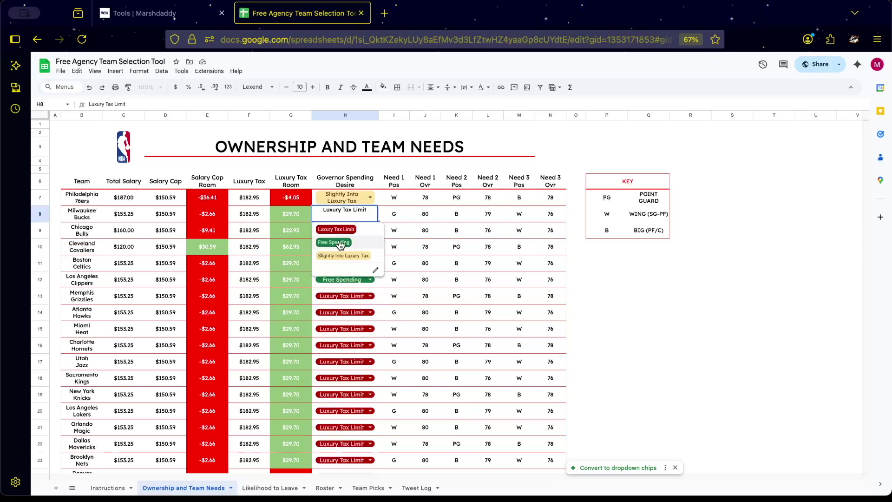
left_click(339, 242)
left_click(344, 213)
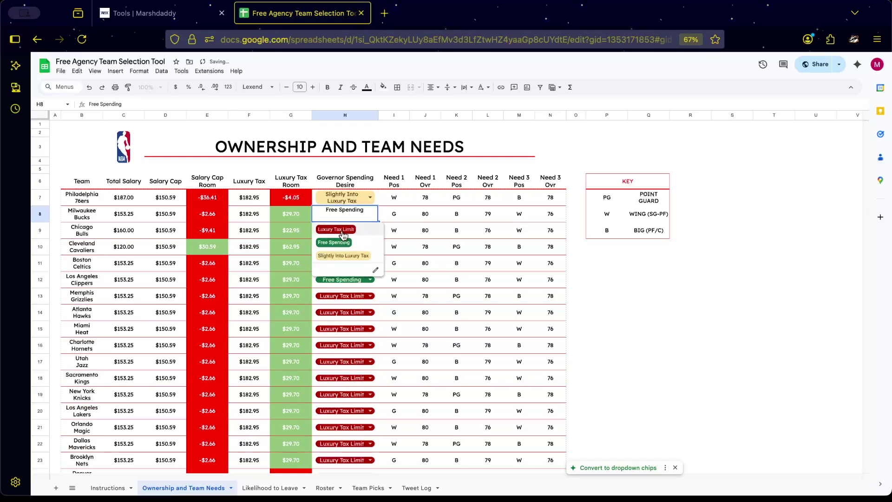
left_click(343, 235)
left_click(341, 232)
left_click(341, 231)
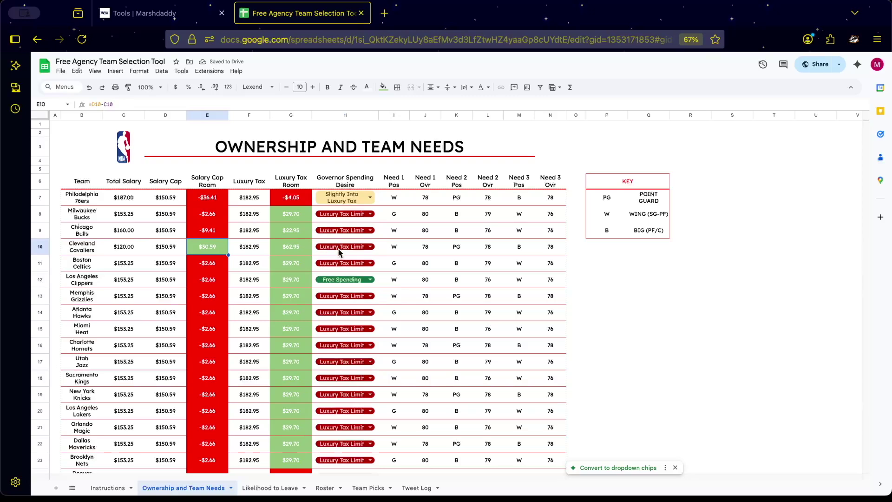
Step: Set the governor spending desire to Free Spending for the Boston Celtics and Slightly Into Luxury Tax for the Cleveland Cavaliers
left_click(336, 263)
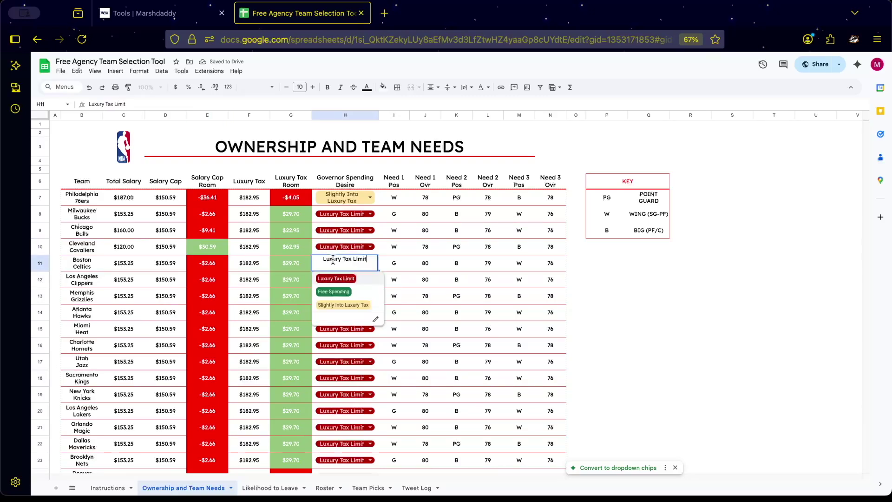
left_click(333, 292)
left_click(360, 252)
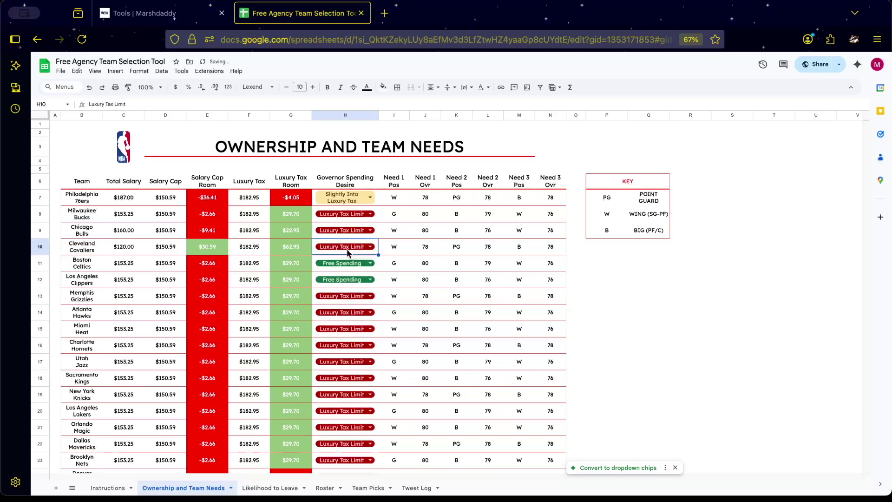
left_click(346, 252)
left_click(338, 281)
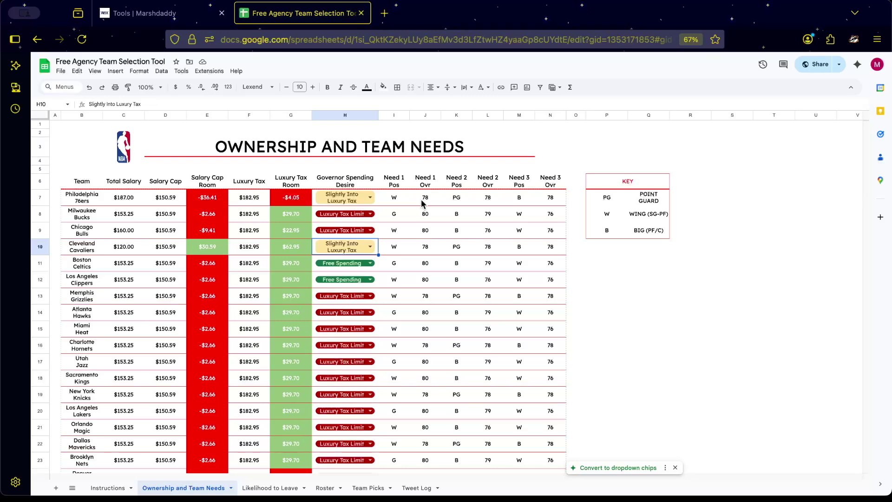
Step: Examine the position and overall cells of the Philadelphia 76ers' three team needs
left_click(419, 202)
left_click(485, 199)
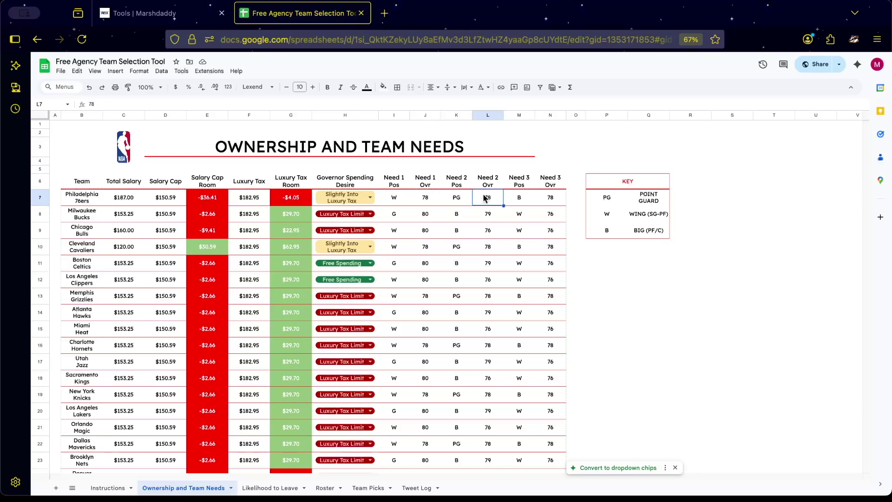
left_click(543, 205)
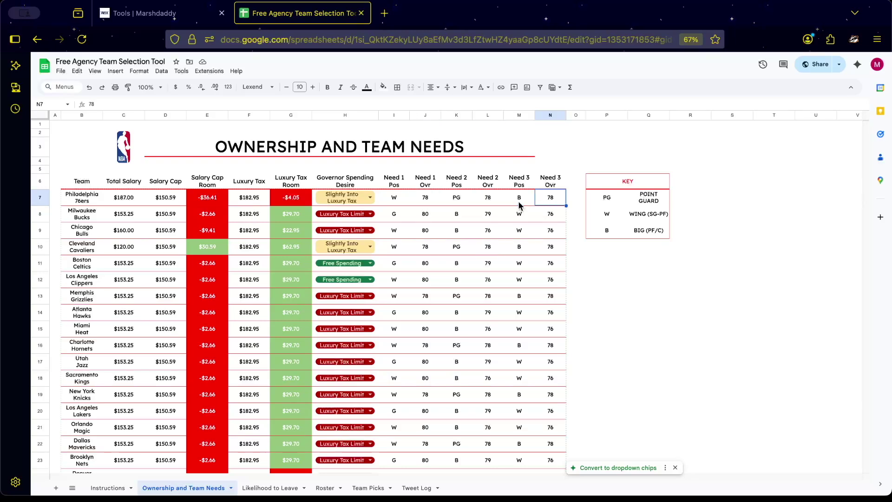
left_click(428, 198)
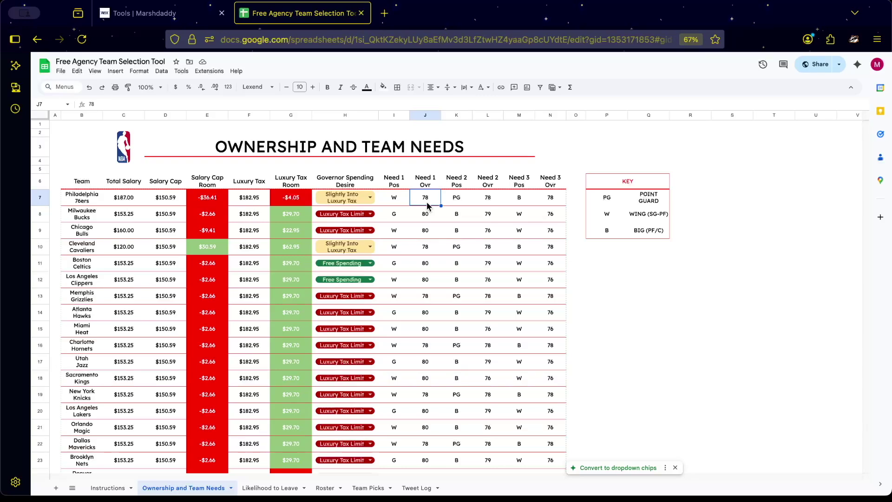
left_click_drag(393, 196, 539, 200)
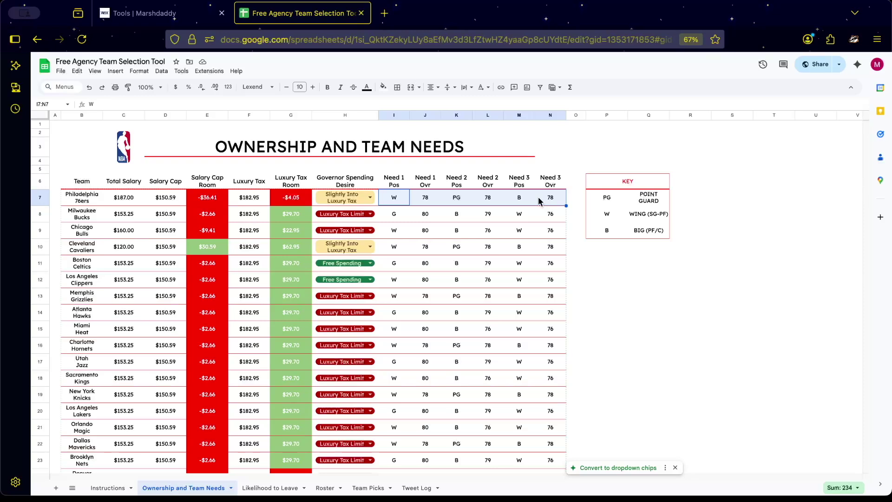
left_click(514, 205)
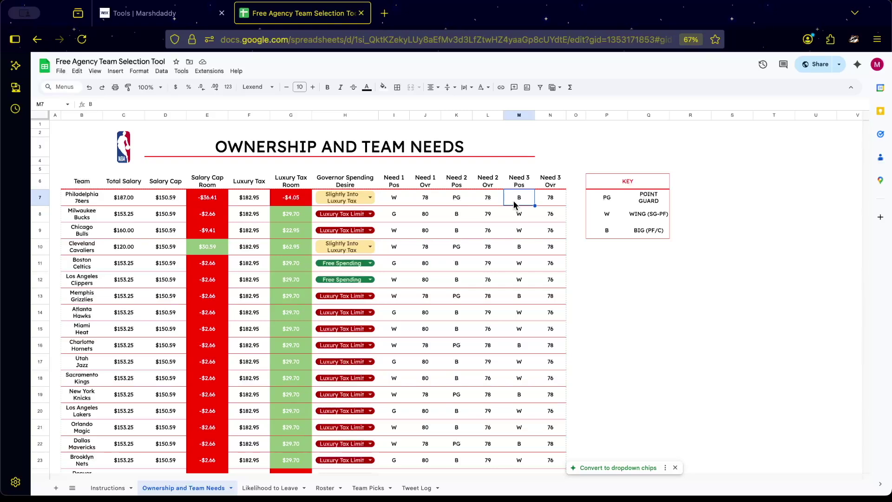
left_click(394, 205)
left_click(424, 204)
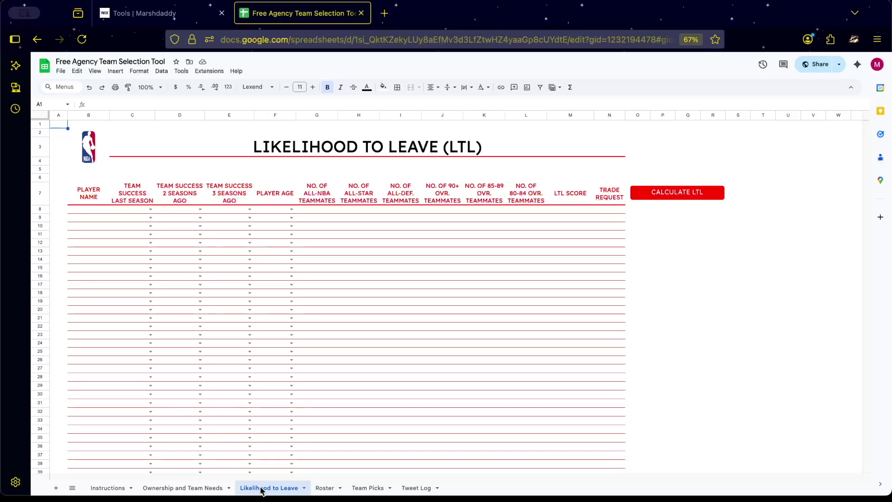
Step: Add Kevin Durant as the first player and set his team success last season to Missed Playoffs
left_click(88, 210)
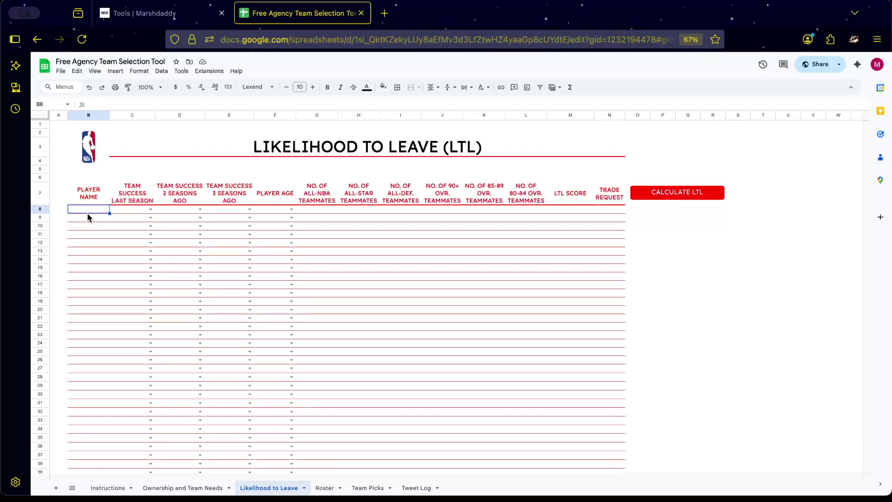
type("Kevin Durant")
key("Tab")
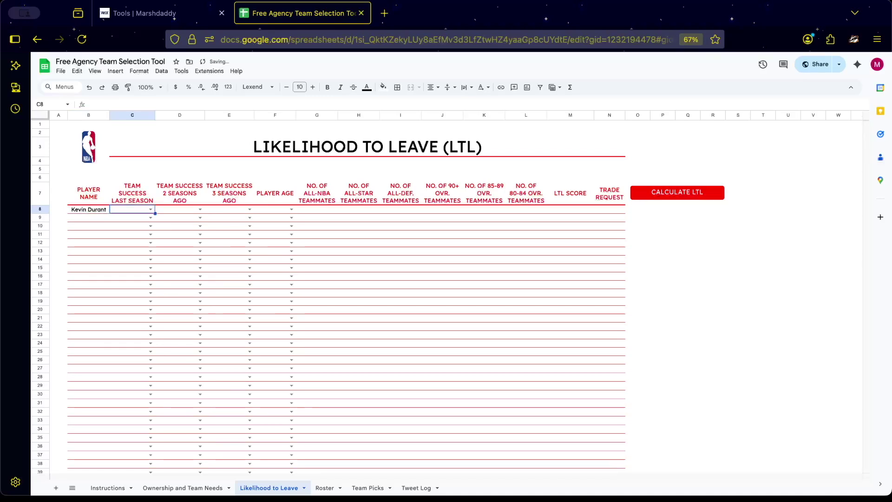
left_click(151, 210)
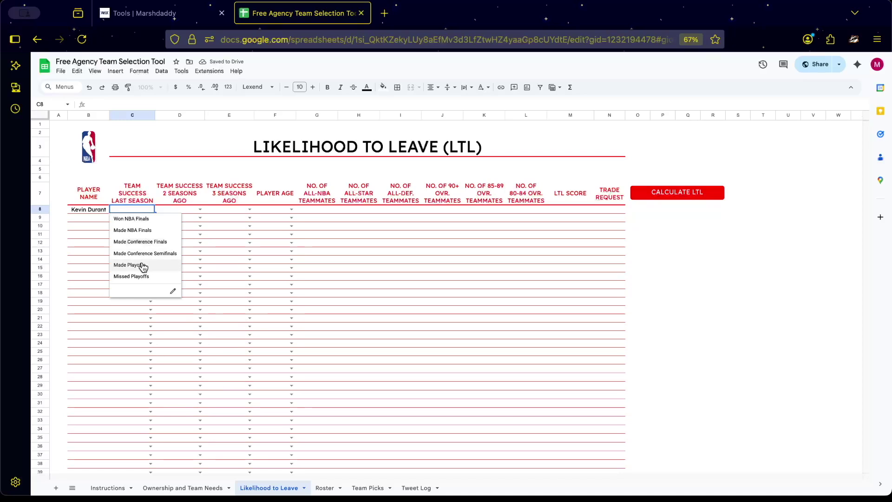
left_click(137, 275)
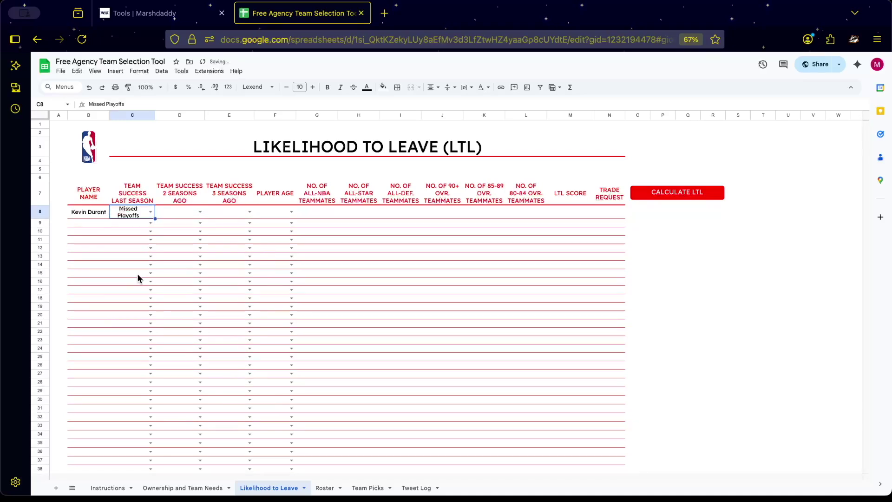
Step: Set Kevin Durant's team success to First Round Exit two seasons ago and Made Conference Semifinals three seasons ago, with player age 33 or older
left_click(201, 212)
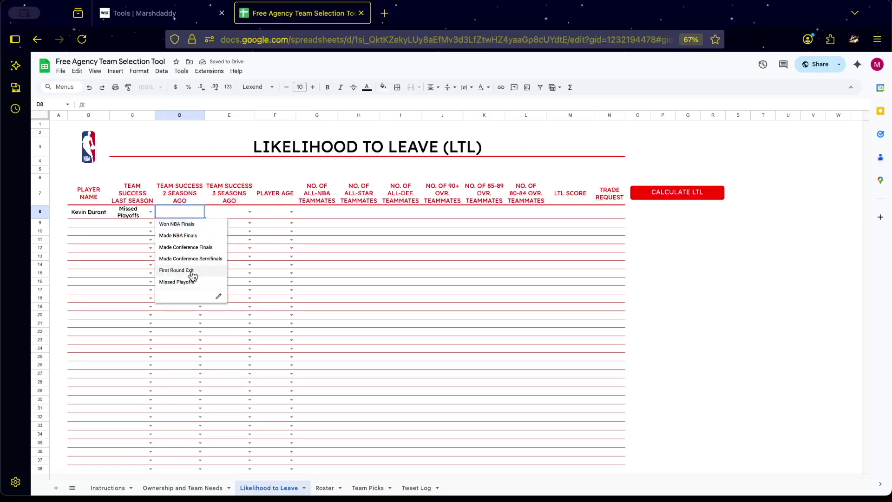
left_click(201, 265)
left_click(249, 212)
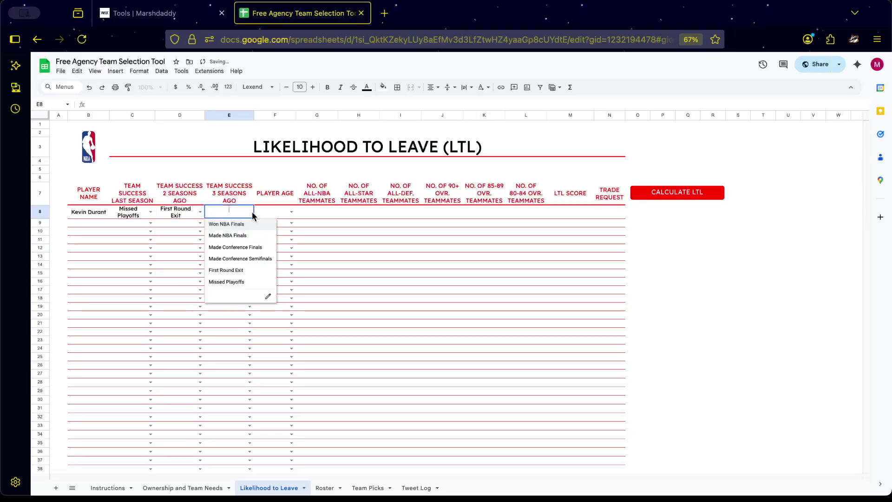
left_click(249, 259)
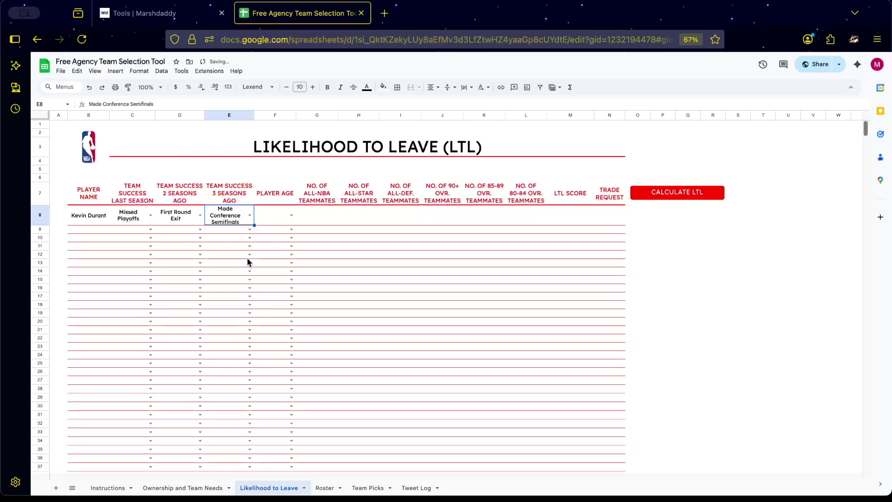
left_click(289, 219)
left_click(272, 277)
Step: Enter 1 All-NBA, 1 All-Star and 0 All-Defensive teammates for Kevin Durant
left_click(318, 218)
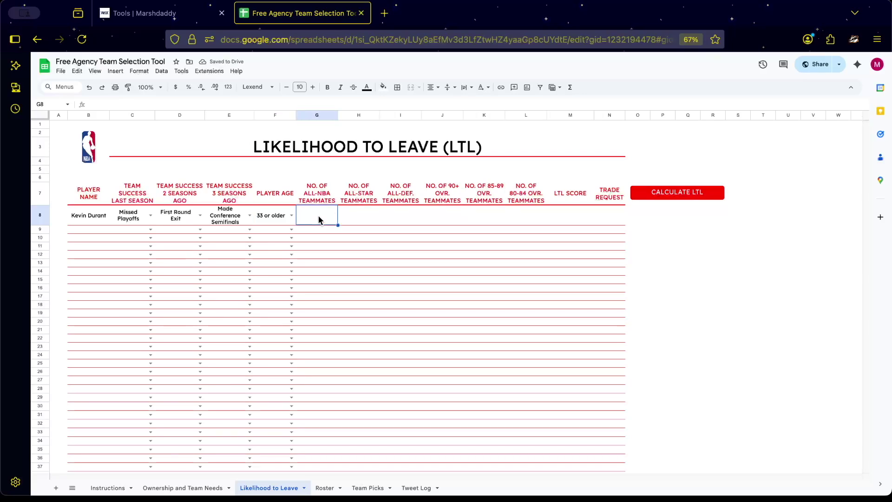
type("1")
key("Tab")
type("1")
key("Tab")
type("0")
key("Tab")
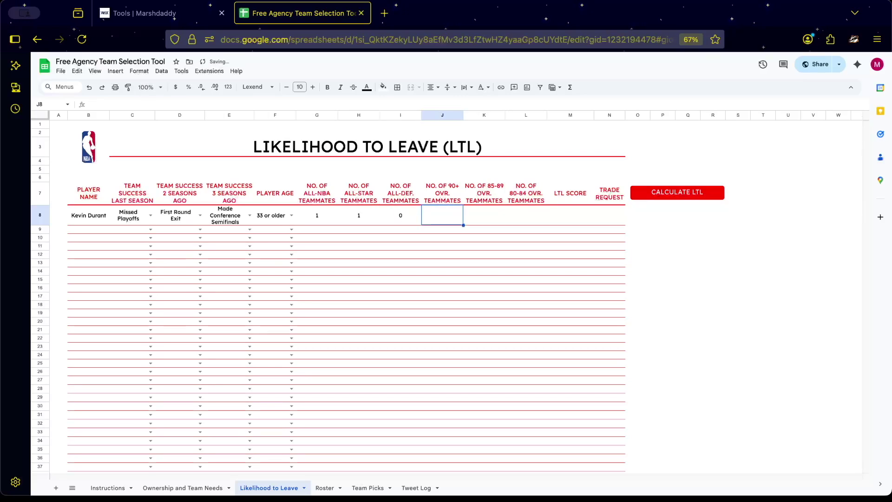
Step: Enter Kevin Durant's teammates by overall rating: 1 at 90+, 0 at 85-89 and 1 at 80-84
type("1")
key("Tab")
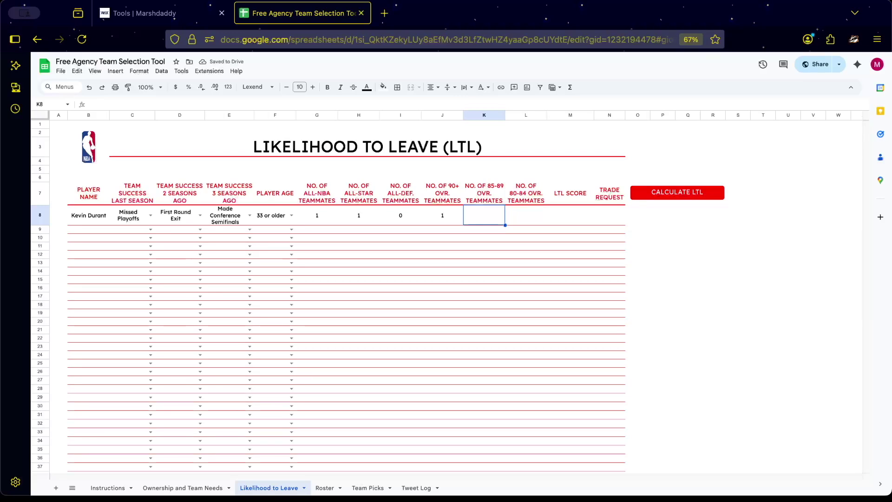
type("0")
key("Tab")
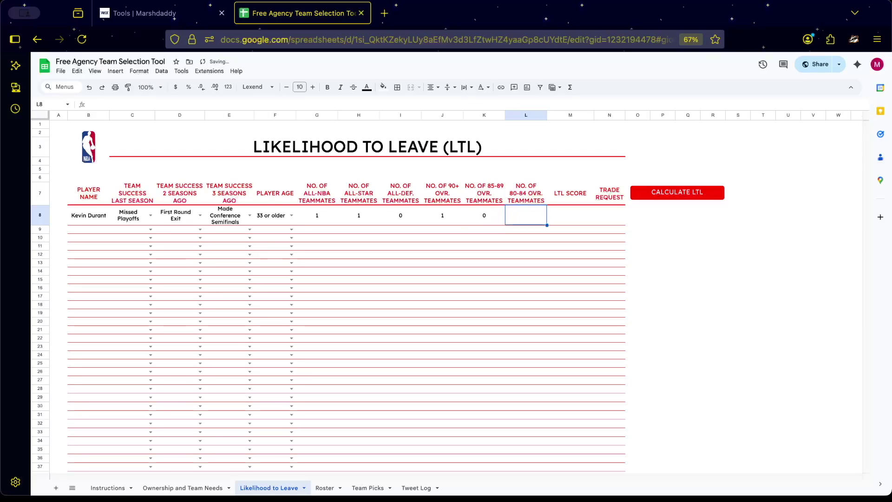
type("1")
key("Tab")
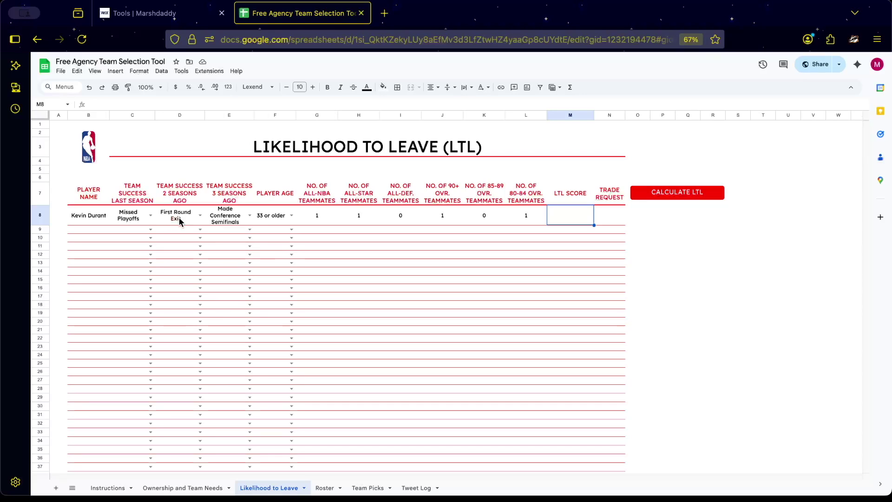
Step: Review Kevin Durant's team success entries, age options and teammate counts across his row
left_click(250, 217)
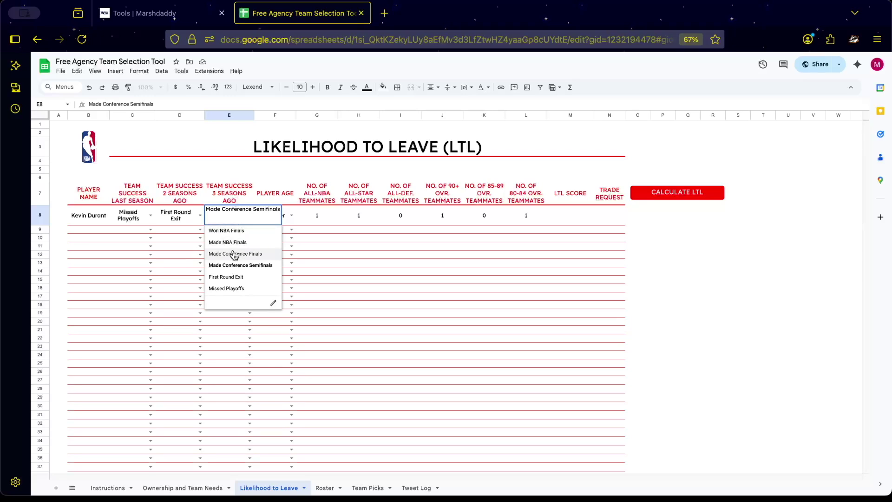
left_click(129, 214)
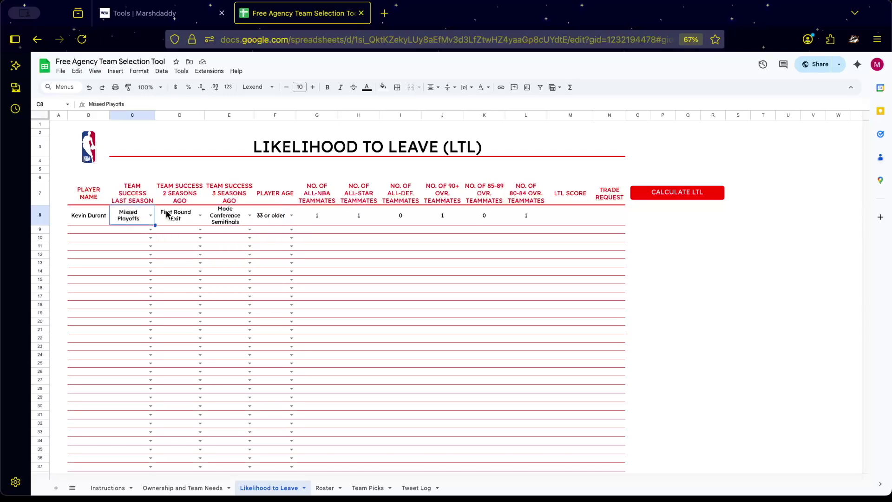
left_click(166, 214)
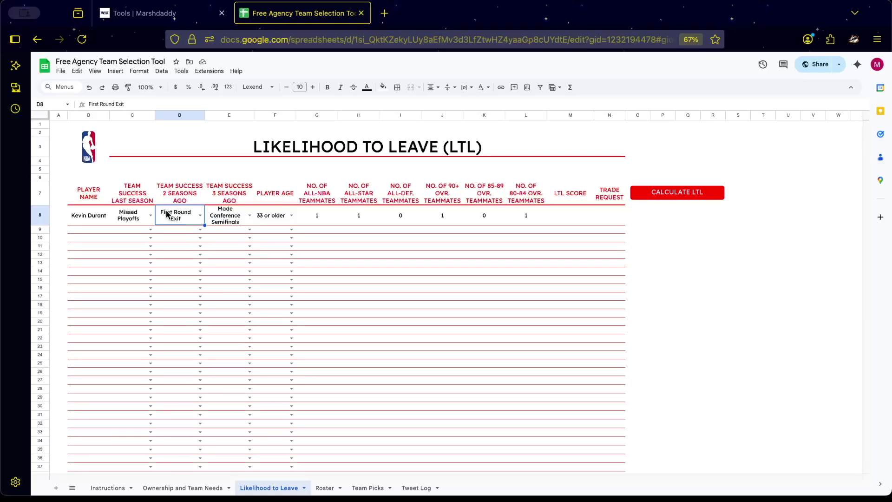
left_click(249, 218)
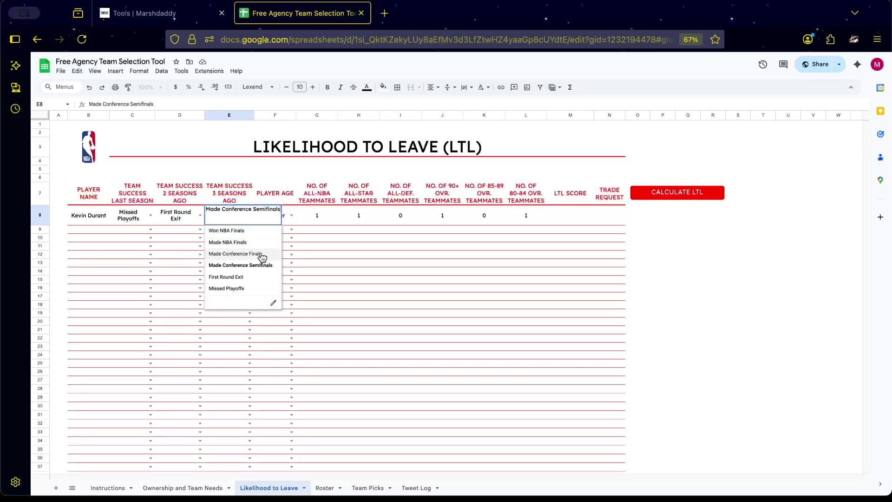
left_click(365, 228)
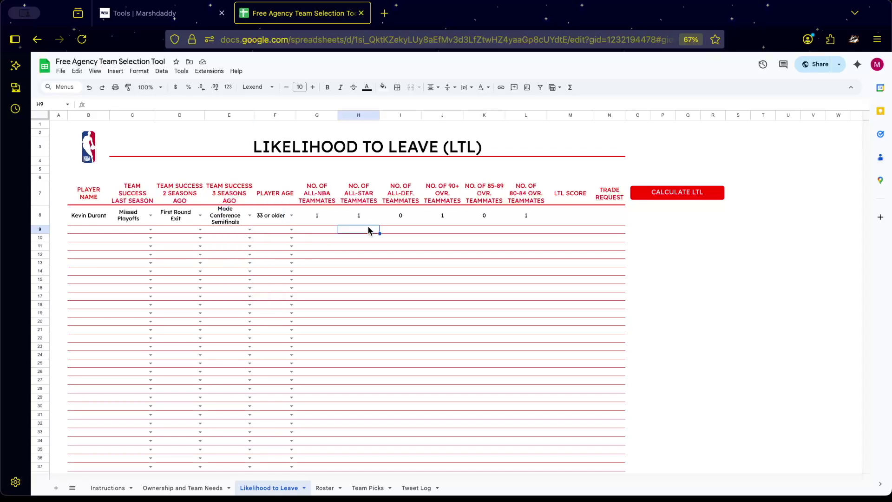
left_click(290, 216)
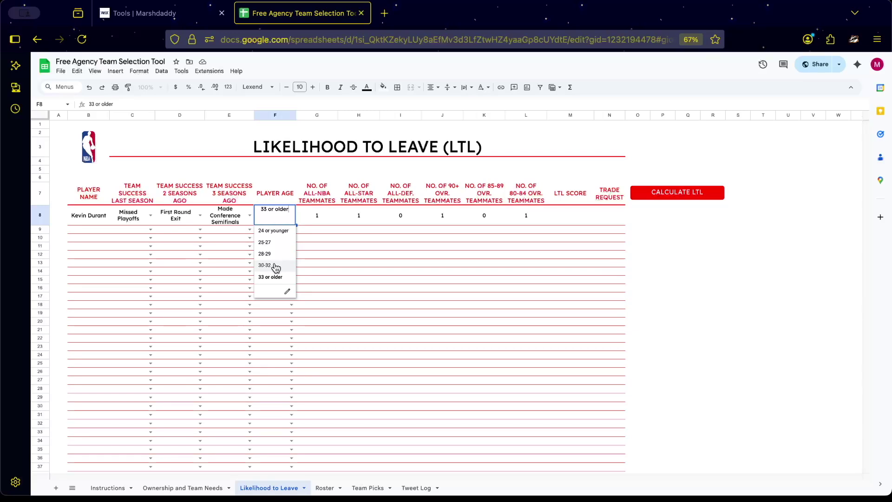
left_click(322, 220)
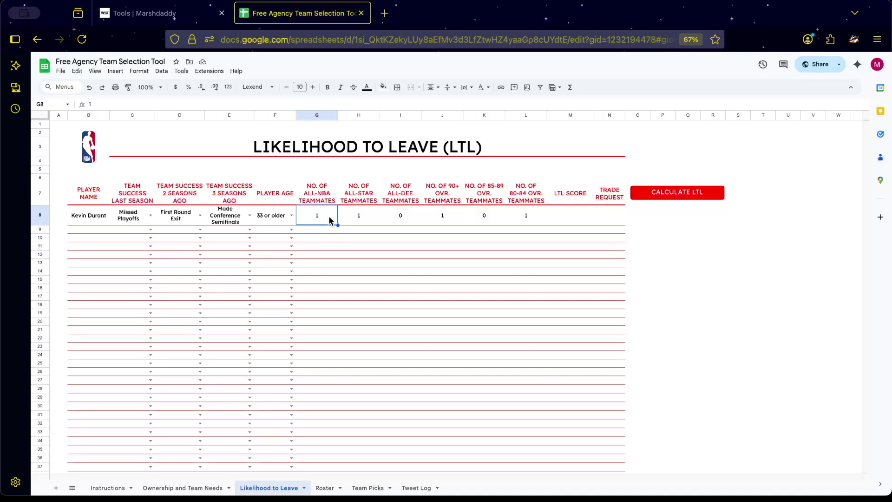
left_click(406, 217)
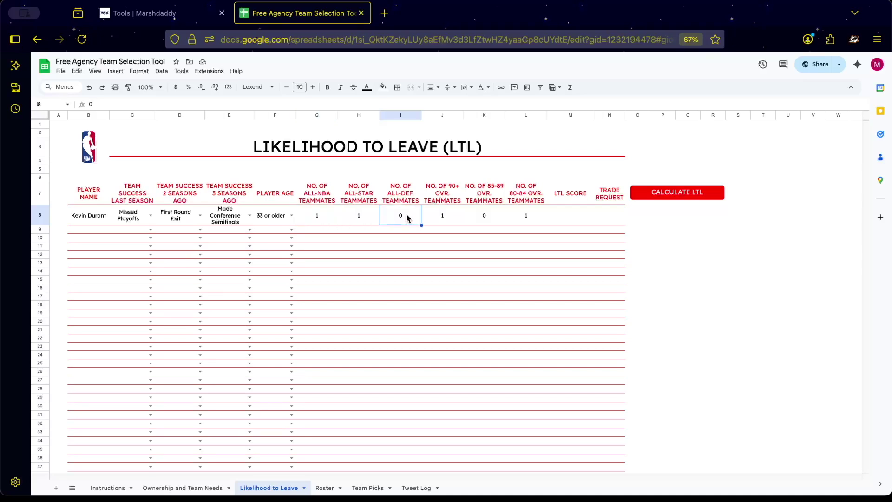
left_click_drag(448, 219, 508, 218)
left_click(529, 215)
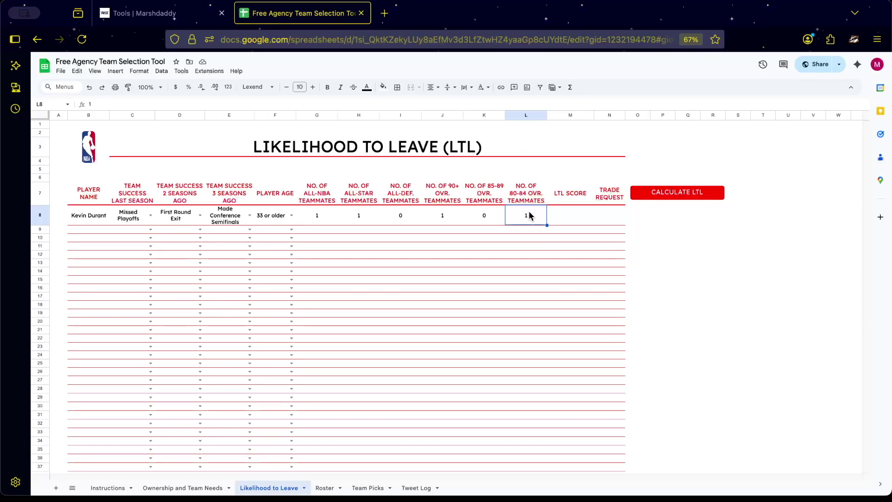
Step: Add Giannis Antetokounmpo as the second player and widen the player name column slightly to fit his surname
left_click(80, 230)
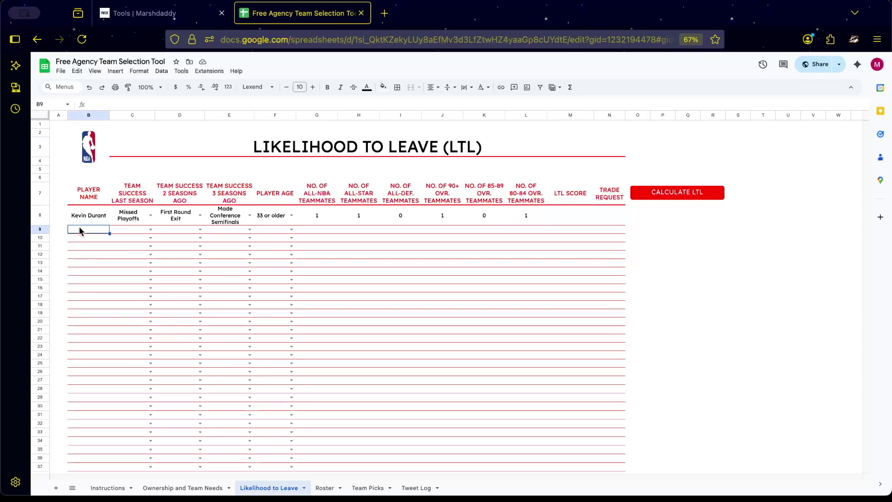
type("Giannis A")
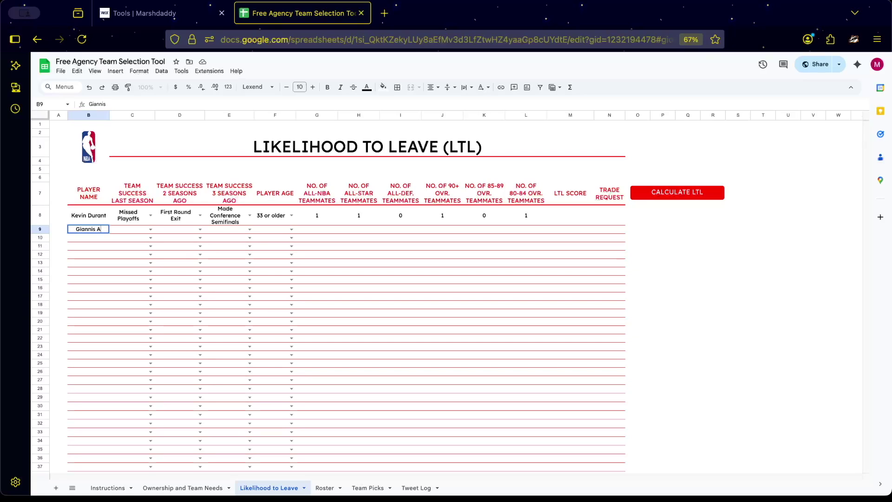
type("ntetokounmpo")
key("BackSpace")
key("BackSpace")
key("BackSpace")
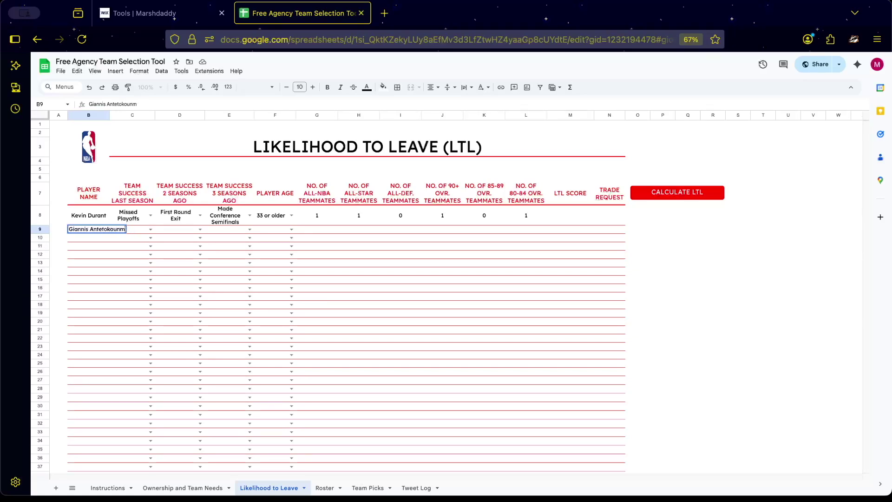
type("mpo")
key("Tab")
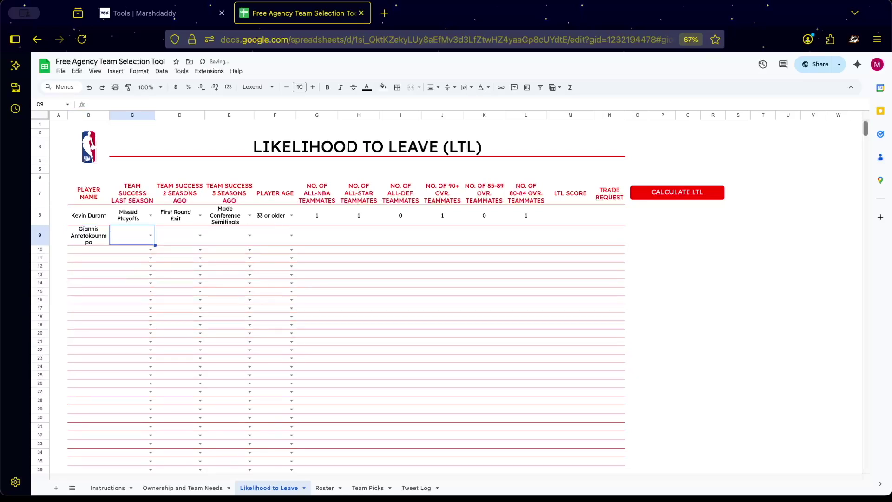
left_click_drag(110, 115, 115, 116)
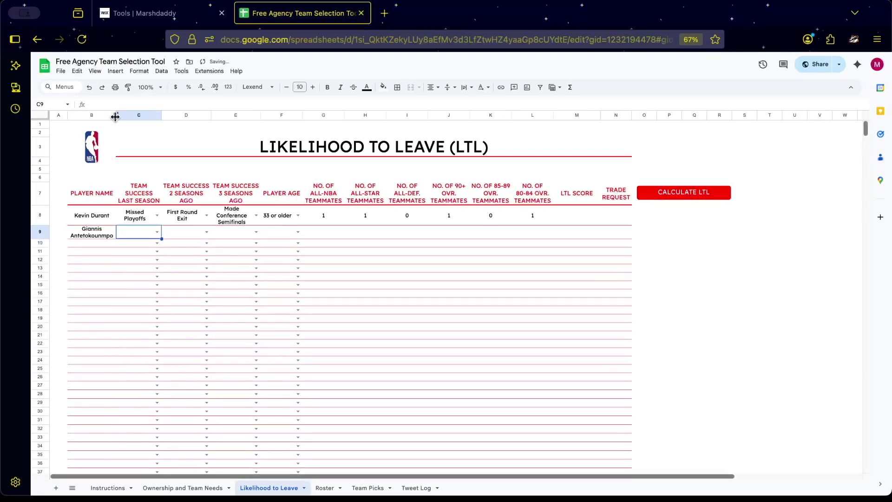
Step: Set Giannis Antetokounmpo's team success to Made Playoffs last season and First Round Exit for the two seasons before, with player age 30-32
left_click(157, 232)
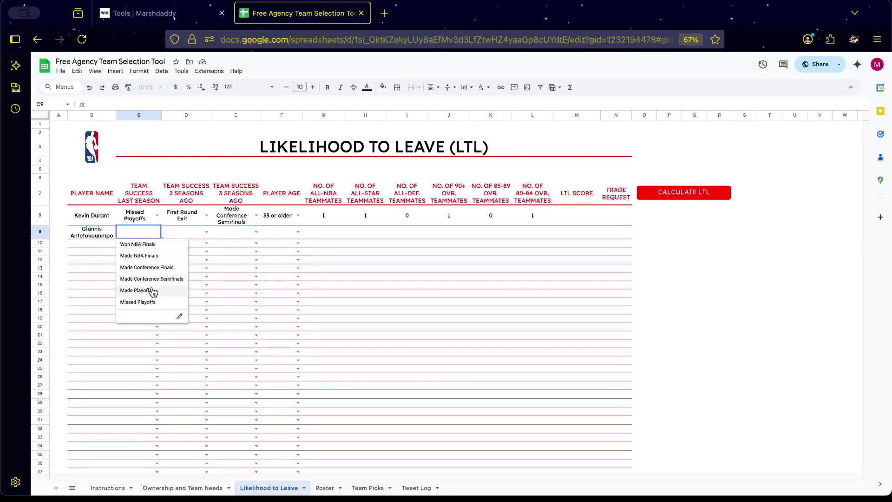
left_click(158, 291)
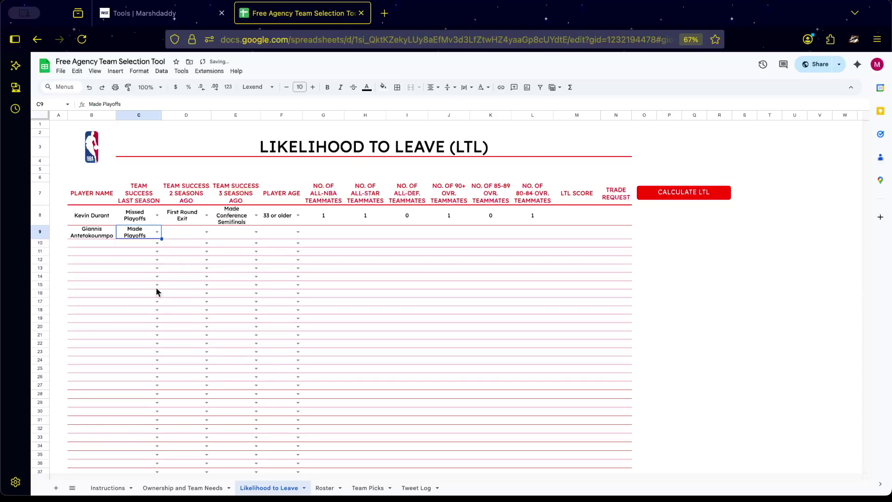
left_click(207, 231)
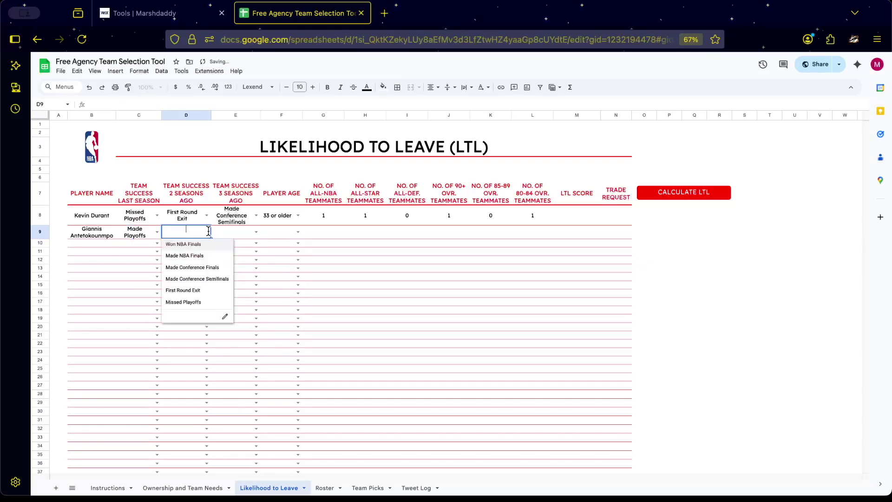
left_click(194, 291)
left_click(256, 232)
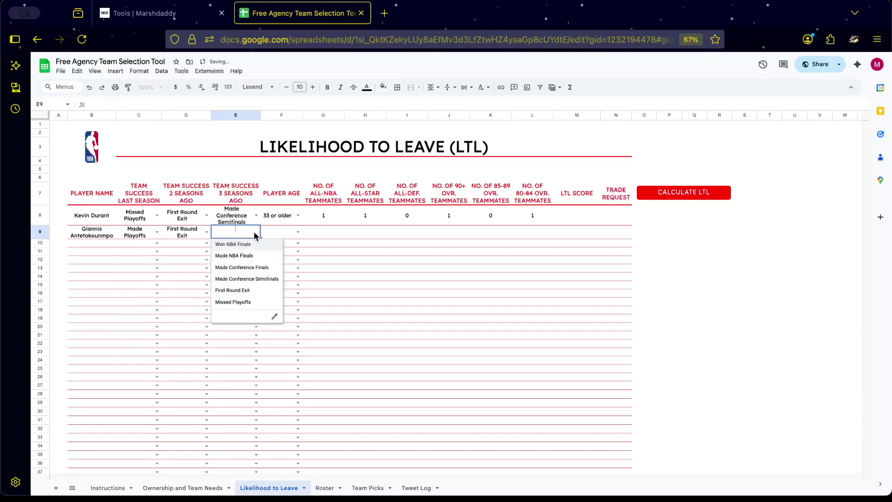
left_click(237, 290)
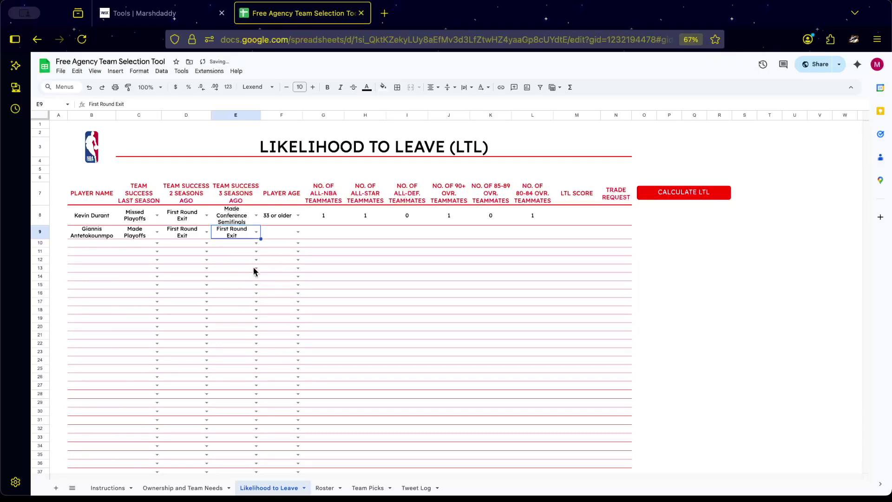
left_click(298, 232)
left_click(286, 281)
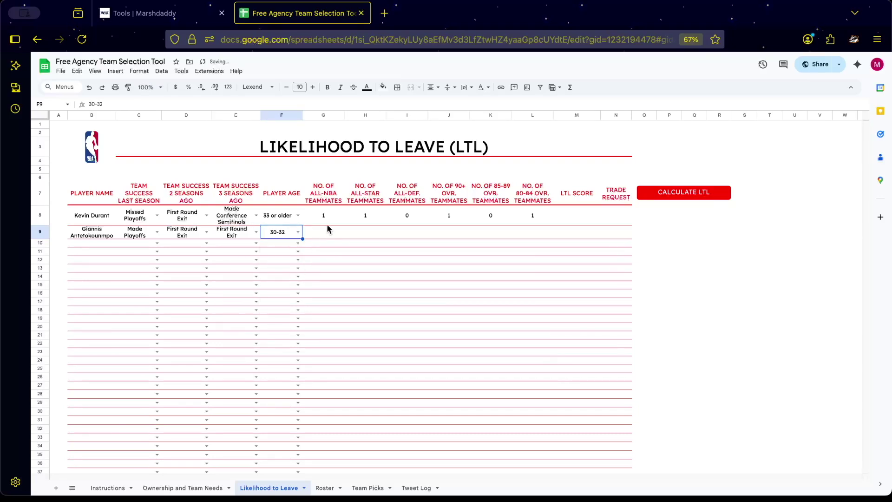
Step: Enter 0 All-NBA, 0 All-Star and 1 All-Defensive teammates for Giannis Antetokounmpo
left_click(323, 233)
type("0")
key("Tab")
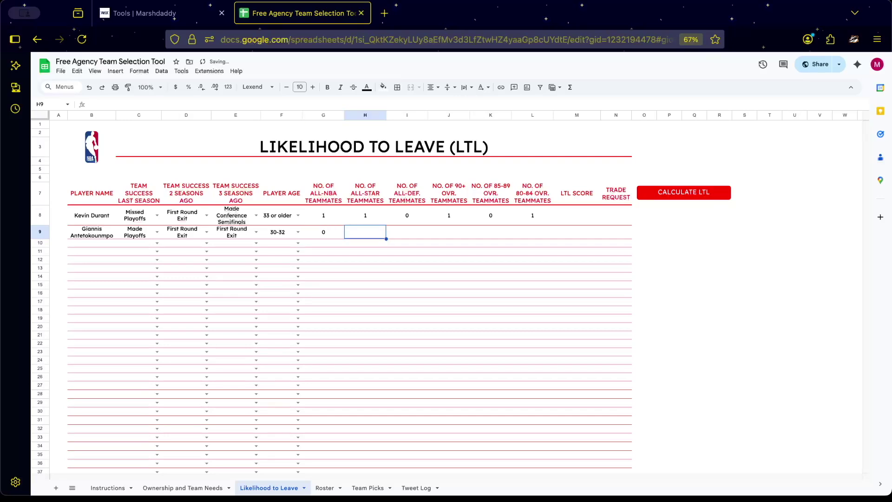
type("0")
key("Tab")
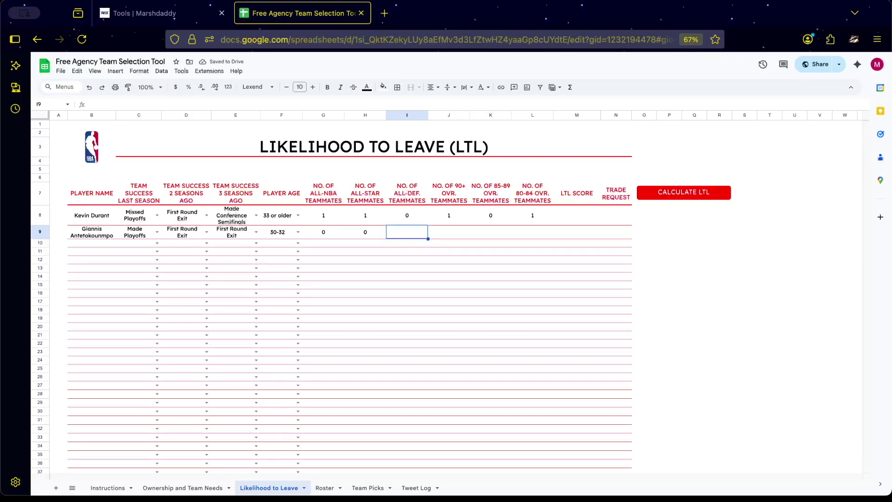
type("1")
key("Tab")
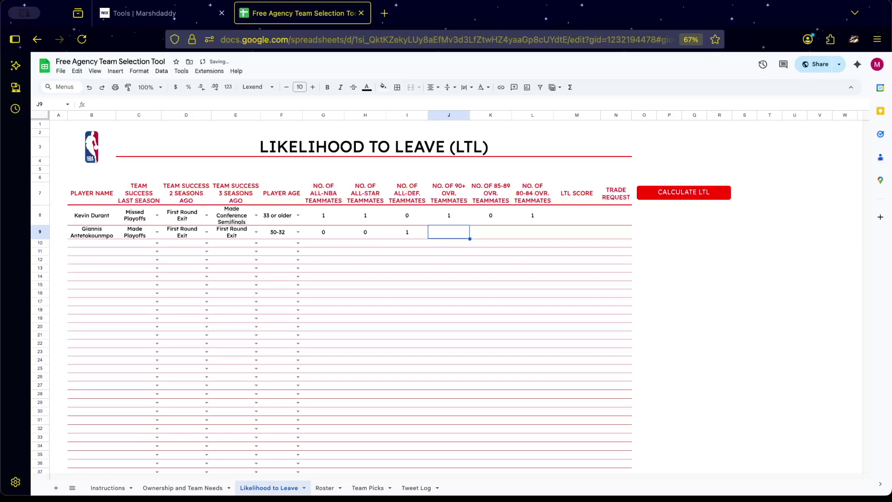
Step: Enter 0 teammates rated 90+, 0 rated 85-89 and 1 rated 80-84 for Giannis Antetokounmpo
type("0")
key("Tab")
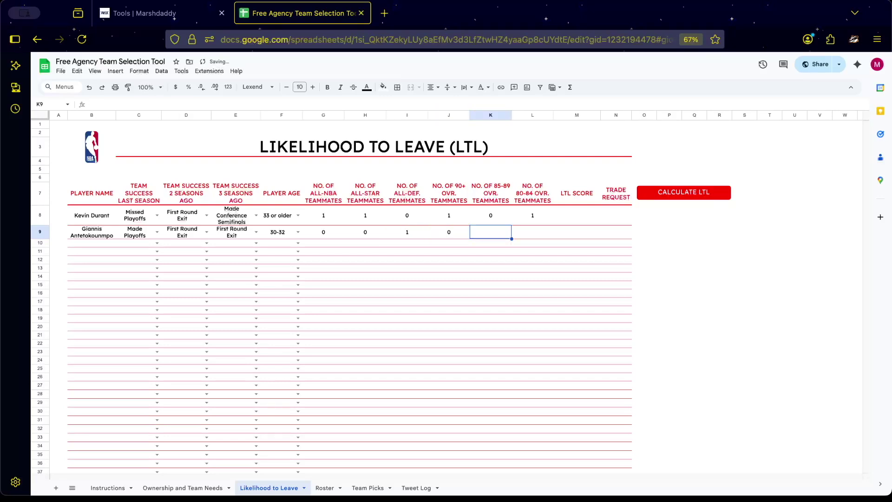
type("0")
key("Tab")
type("1")
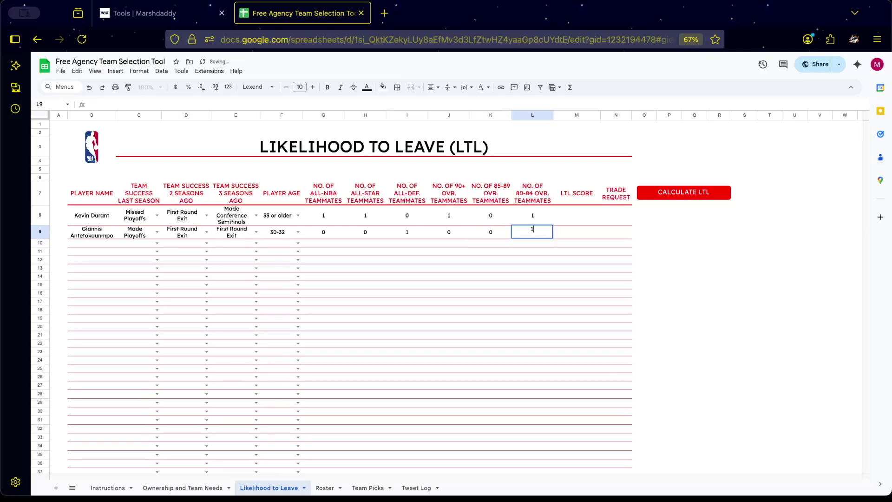
key("Tab")
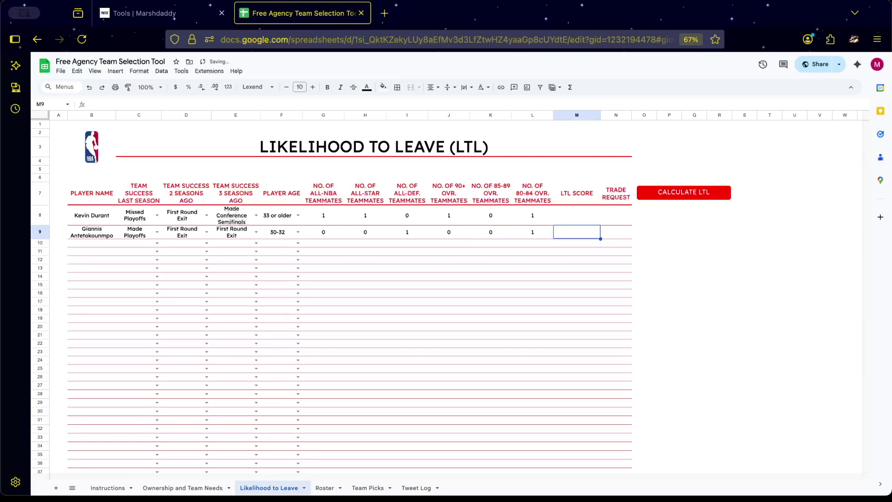
left_click(157, 232)
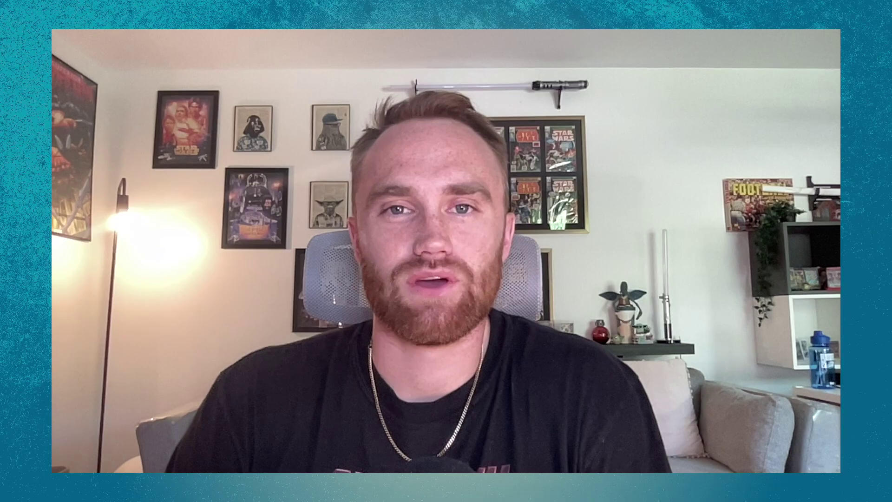
left_click_drag(92, 243, 90, 281)
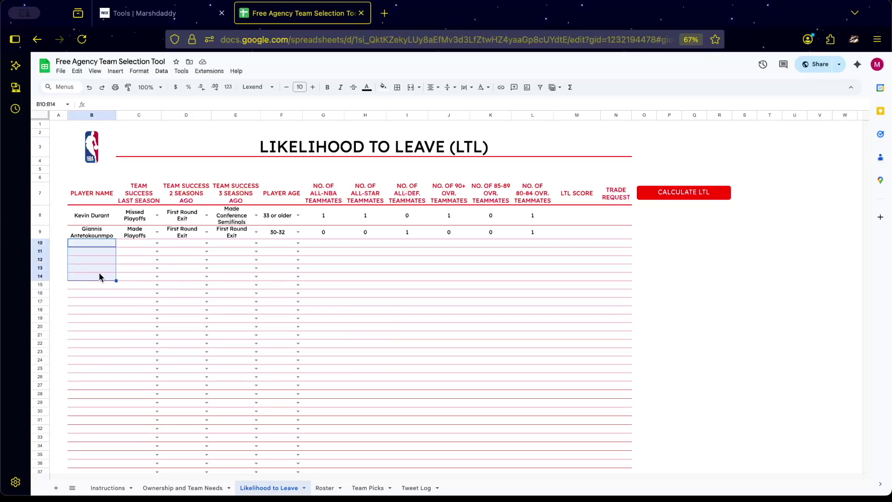
left_click(99, 277)
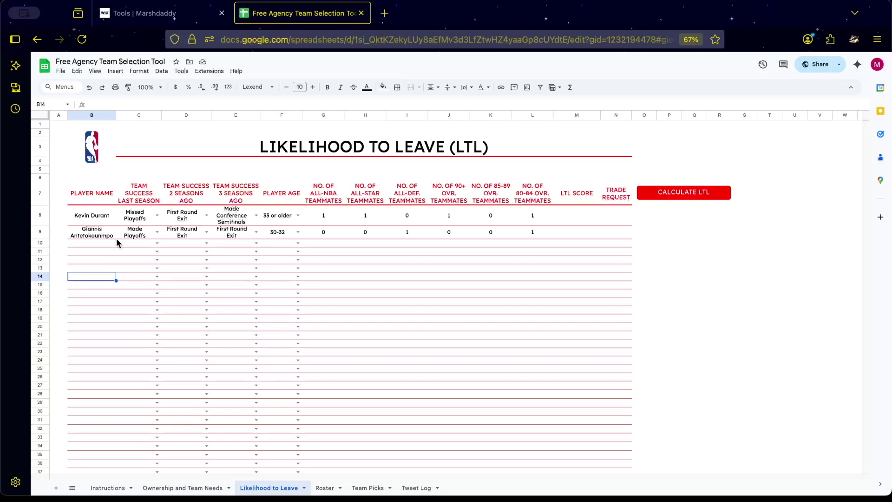
left_click(104, 234)
left_click(97, 222)
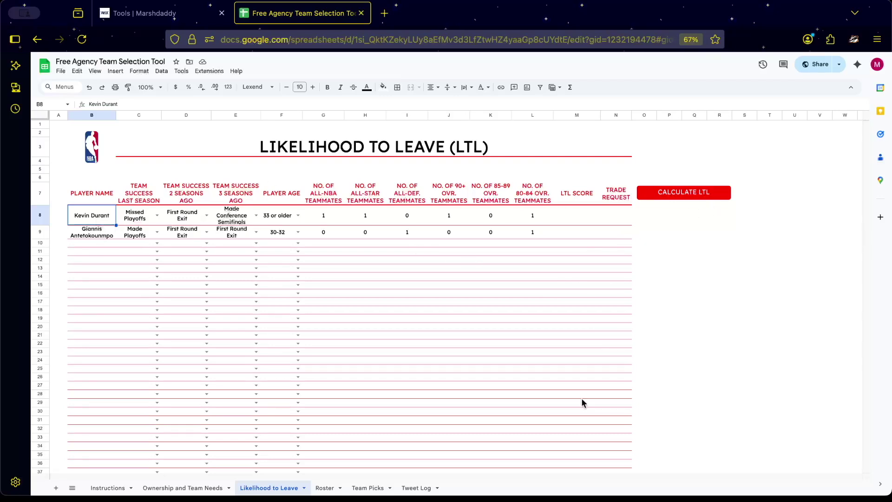
Step: Calculate the likelihood to leave for both players and check their LTL scores and trade request results
left_click(689, 194)
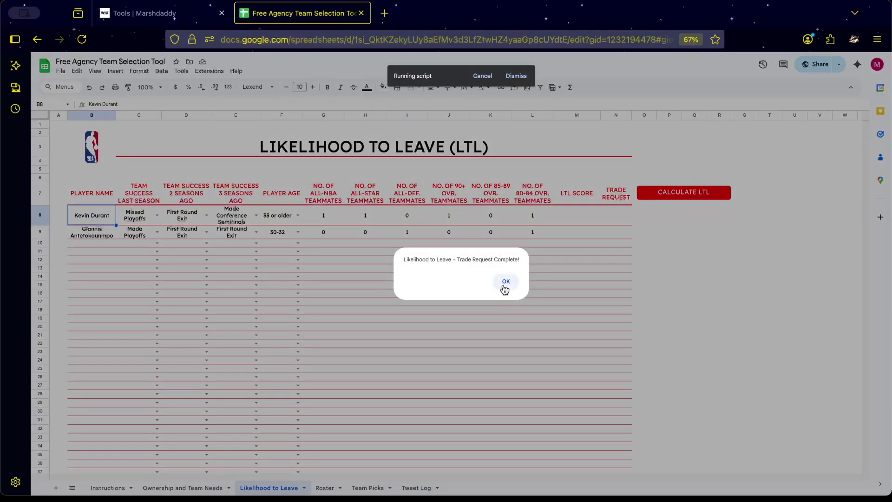
left_click(505, 282)
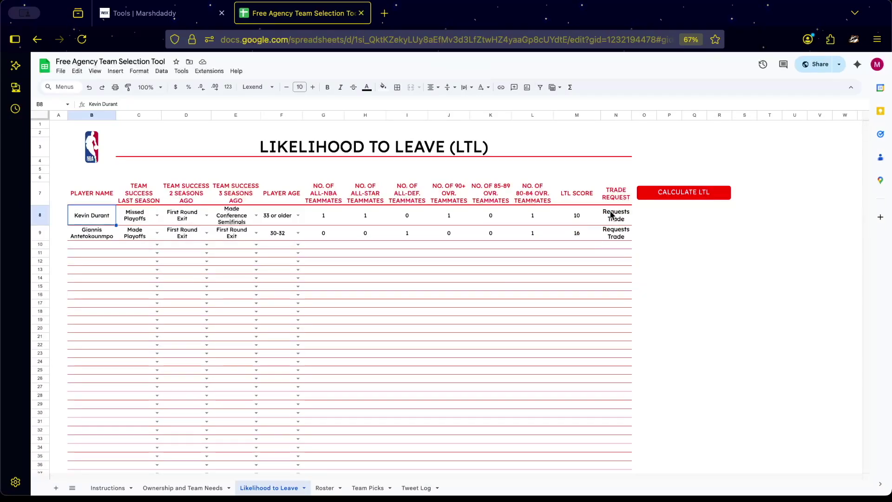
left_click(581, 218)
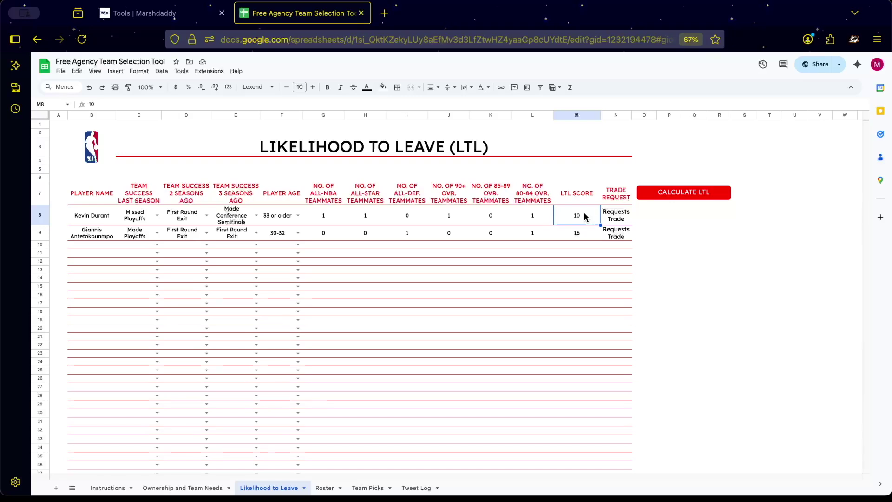
left_click(575, 235)
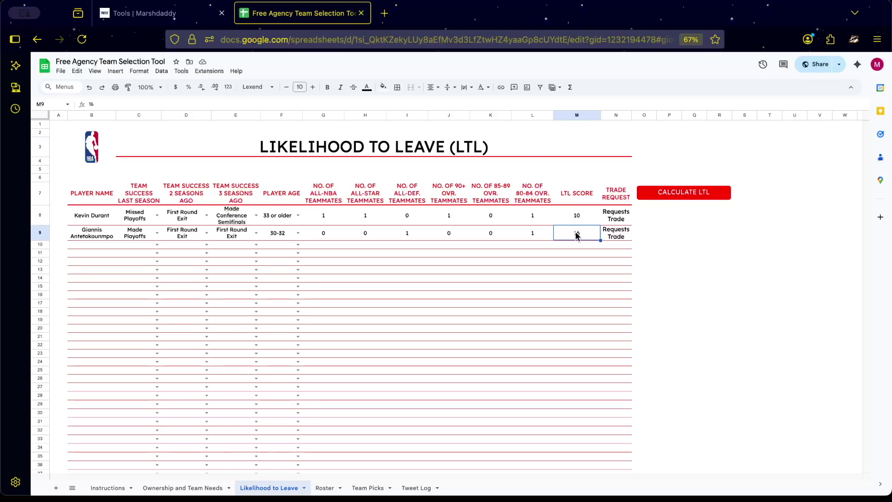
left_click(617, 234)
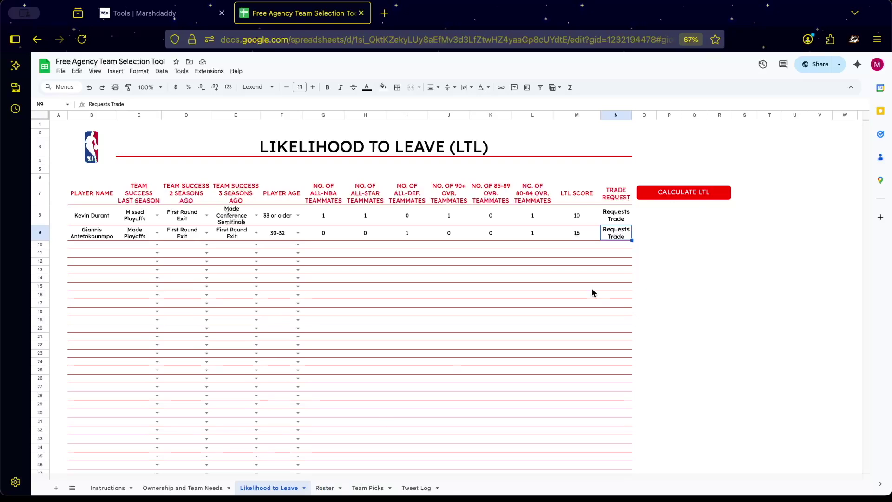
left_click(614, 252)
left_click(615, 245)
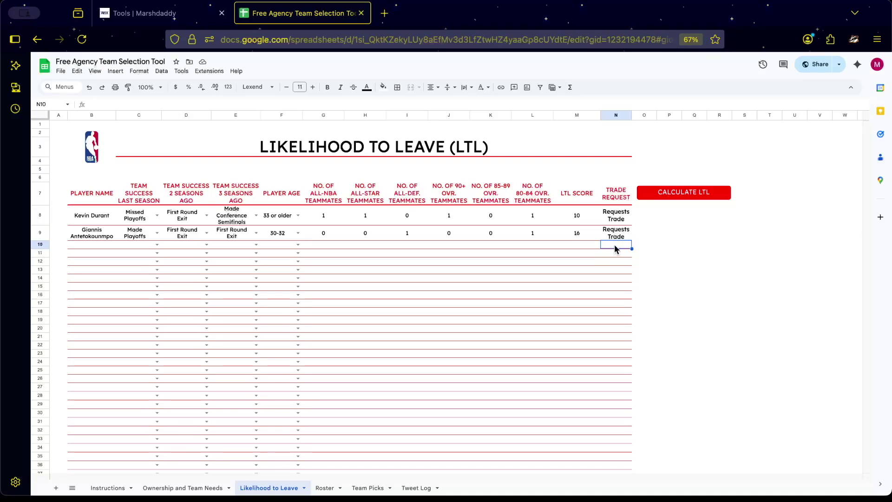
Step: Open the Roster sheet and examine each team's player ages and overalls along with the team points column
left_click(318, 488)
scroll(285, 256, "up", 10)
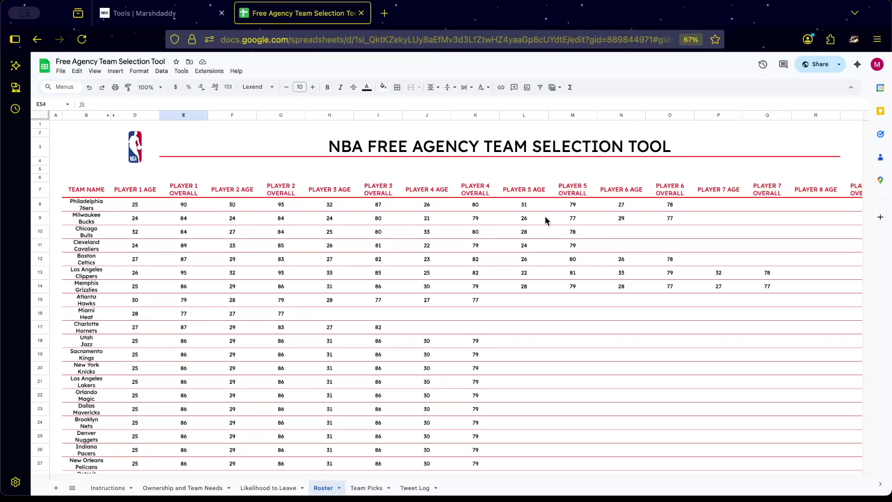
scroll(688, 210, "right", 3)
scroll(689, 210, "down", 1)
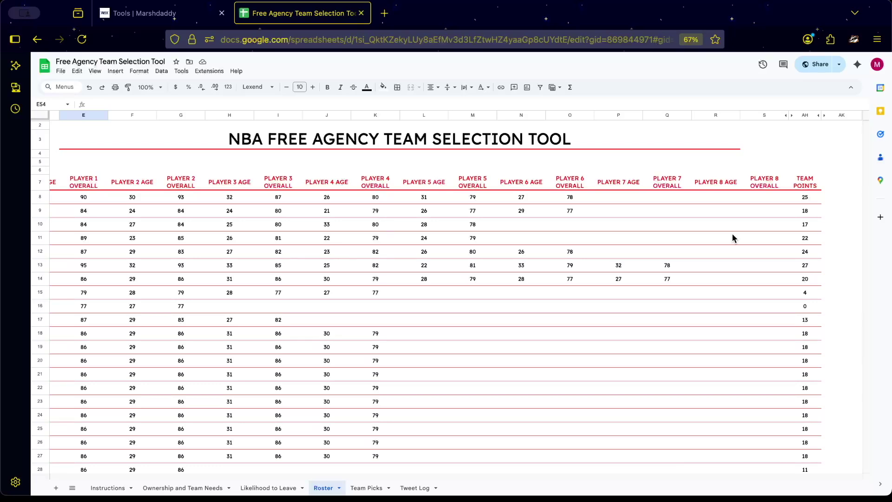
scroll(732, 238, "left", 5)
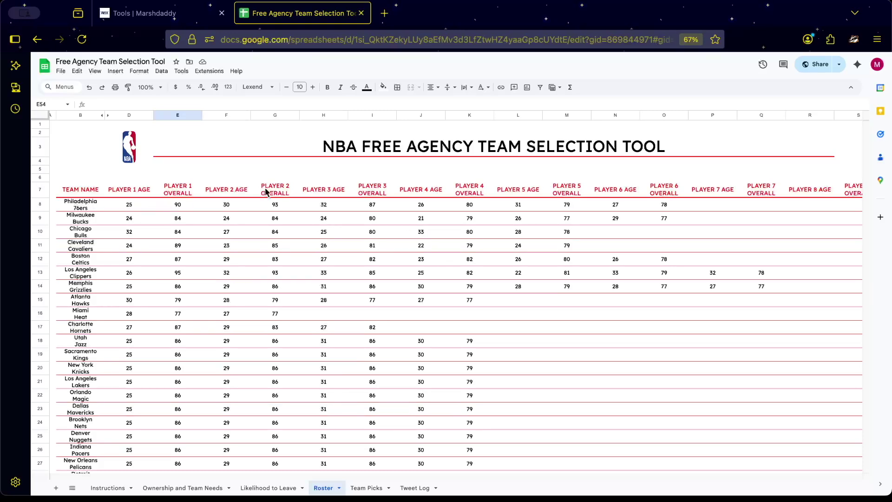
scroll(464, 244, "right", 3)
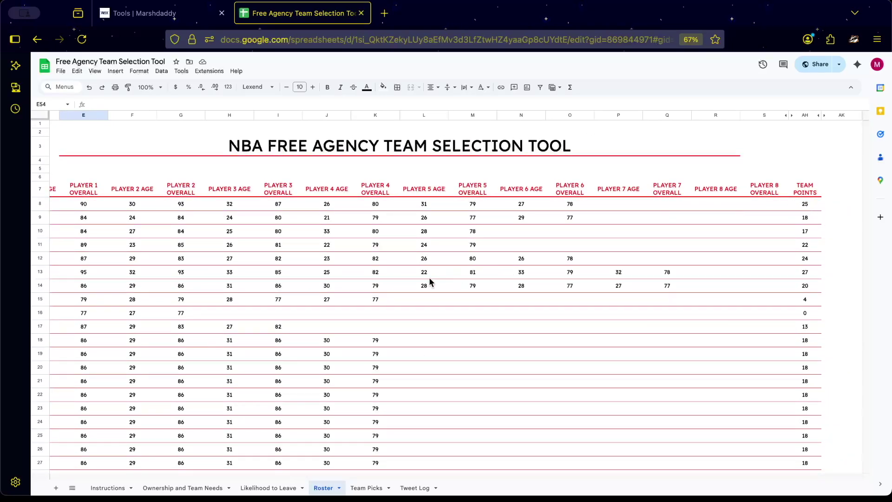
left_click(412, 318)
scroll(412, 321, "left", 3)
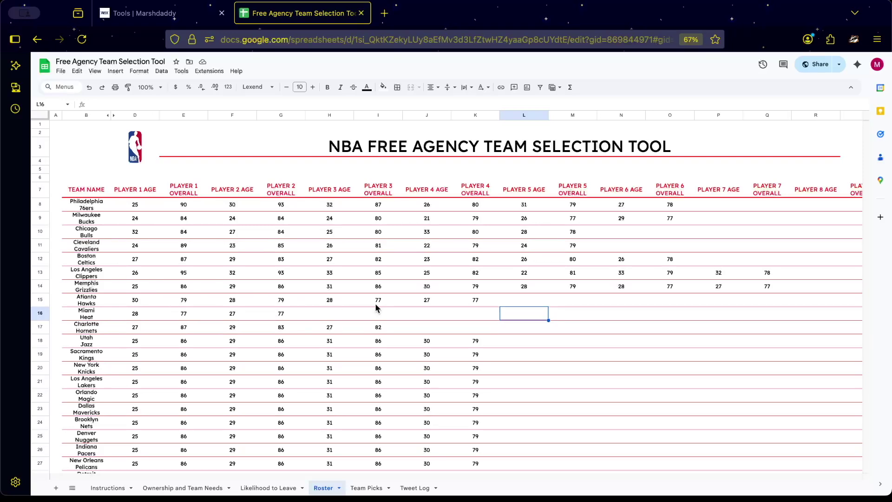
scroll(375, 307, "right", 3)
scroll(375, 308, "left", 3)
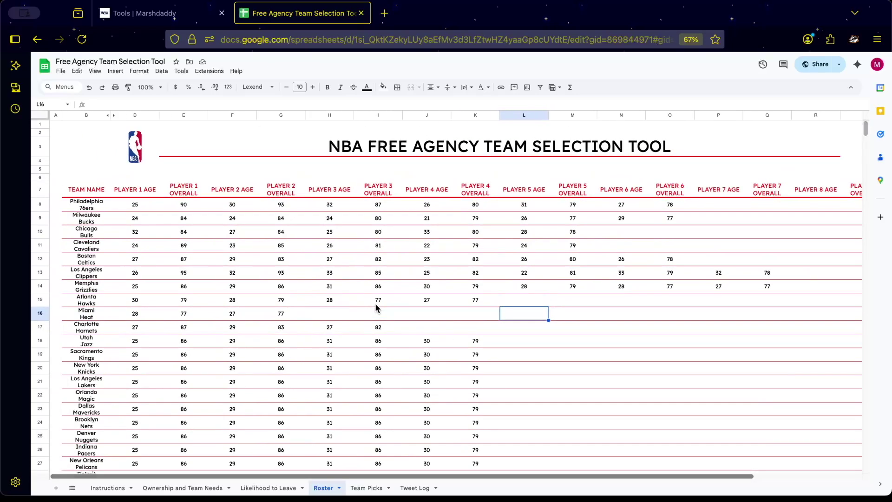
scroll(517, 298, "right", 2)
scroll(517, 298, "down", 1)
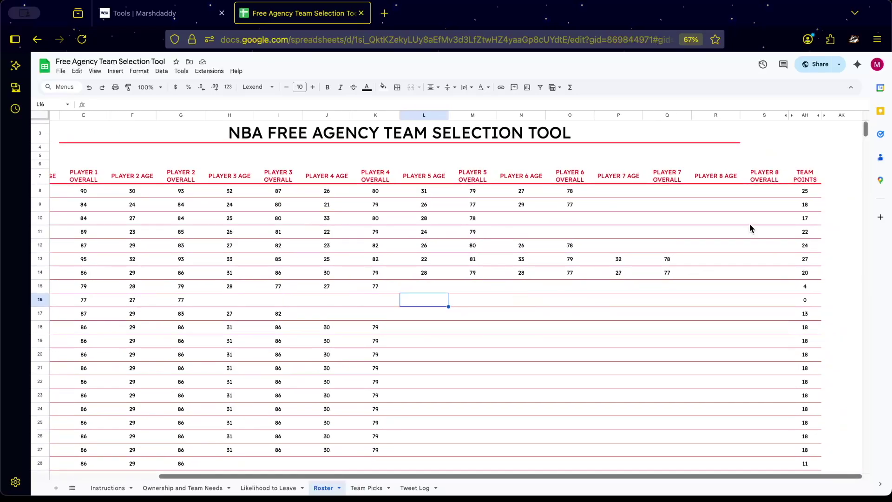
Step: Inspect the lower roster rows through the Washington Wizards, comparing team names and player entries with their team points
scroll(806, 331, "down", 7)
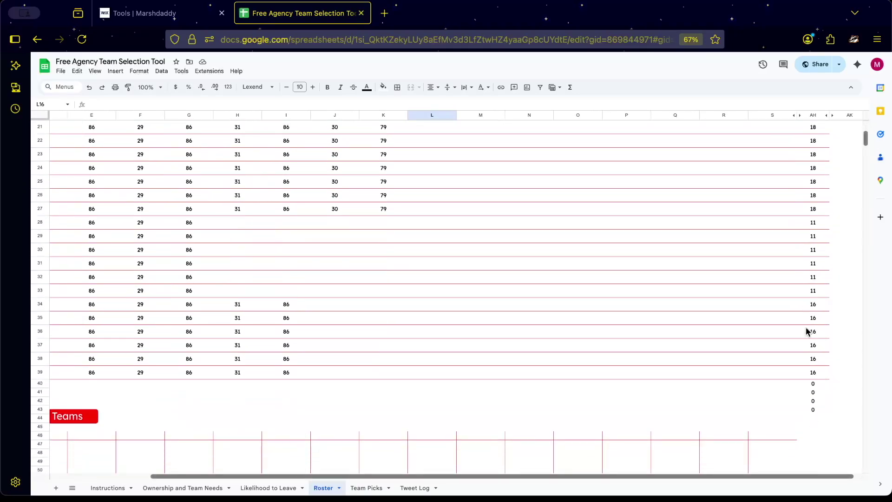
scroll(805, 330, "up", 7)
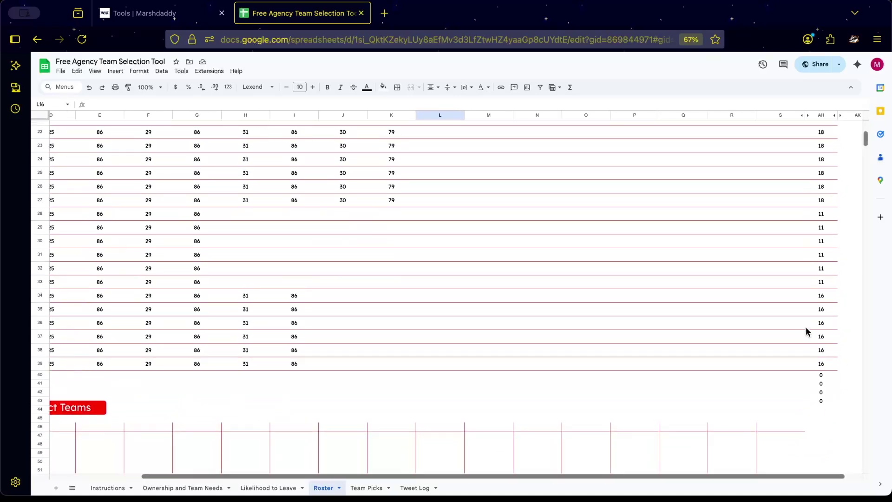
scroll(806, 331, "left", 3)
scroll(806, 331, "down", 4)
scroll(504, 249, "down", 3)
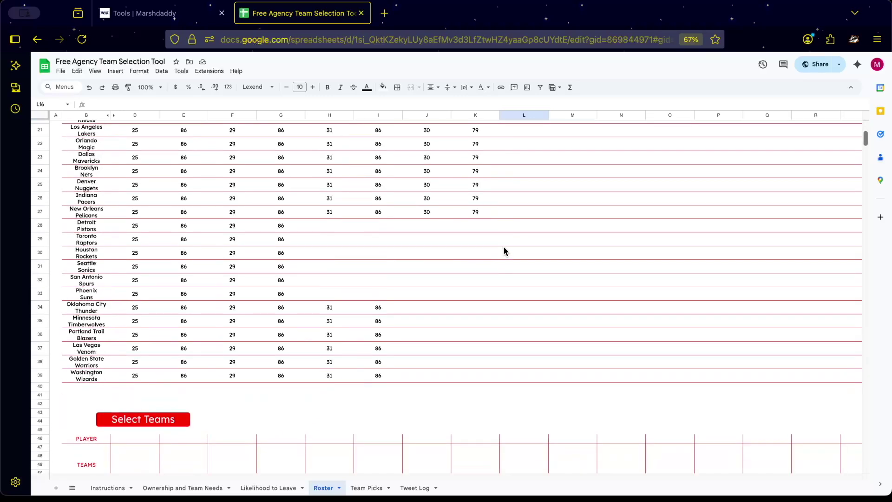
scroll(504, 249, "right", 3)
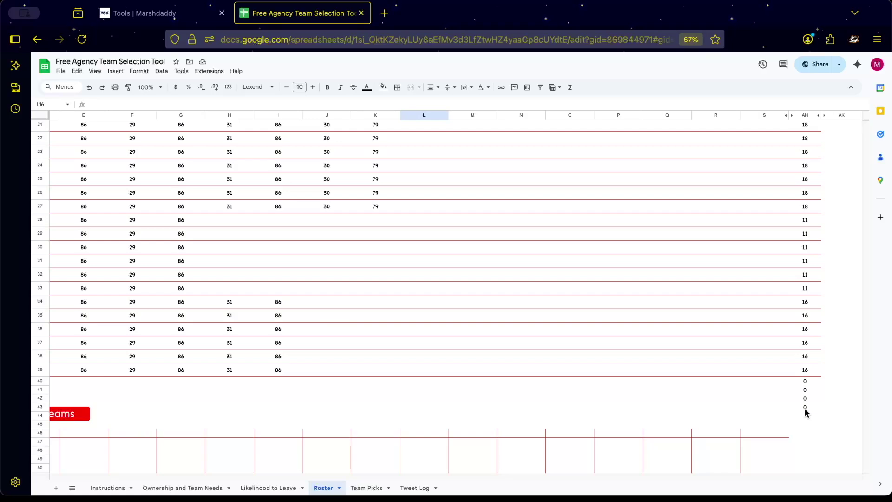
scroll(722, 319, "left", 5)
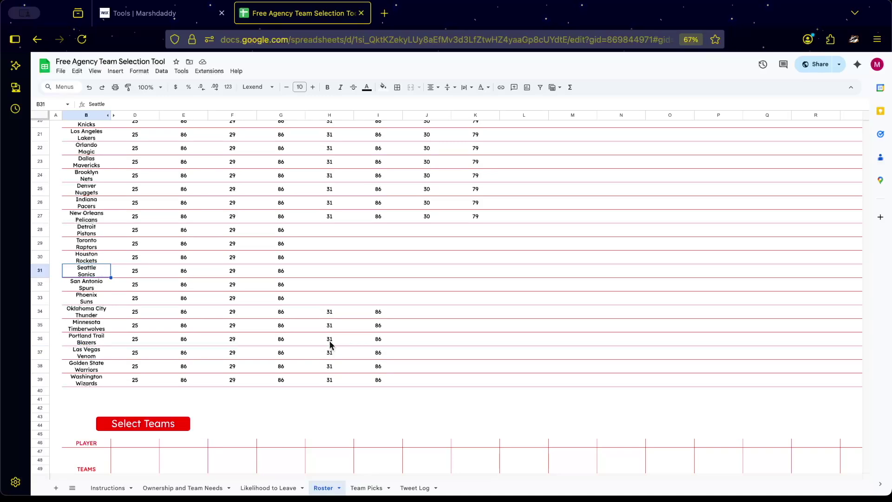
scroll(330, 344, "right", 3)
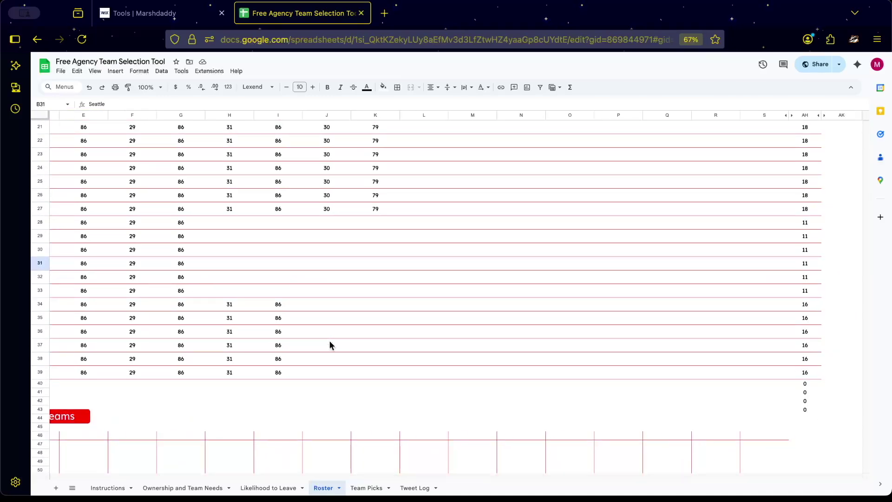
Step: Enter Kevin Durant as the player below the roster, leave the original team blank, and run Select Teams
scroll(438, 349, "left", 4)
scroll(439, 347, "down", 3)
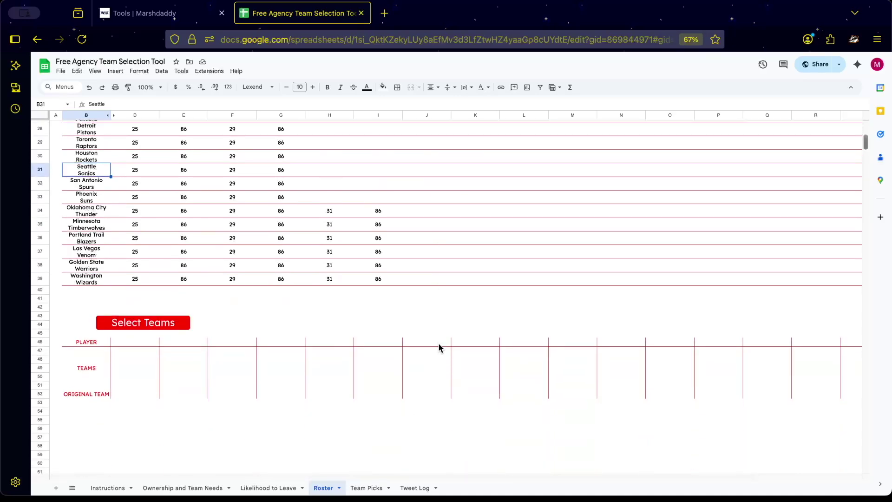
left_click(147, 345)
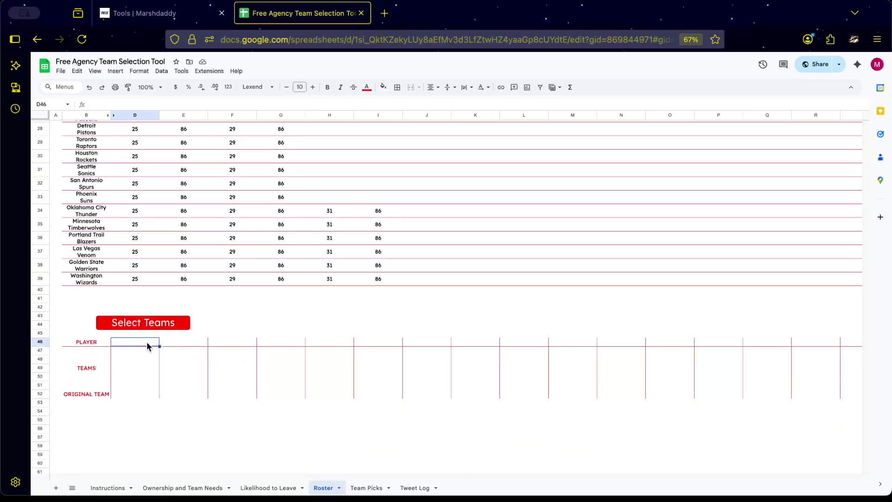
type("Kevin Durant")
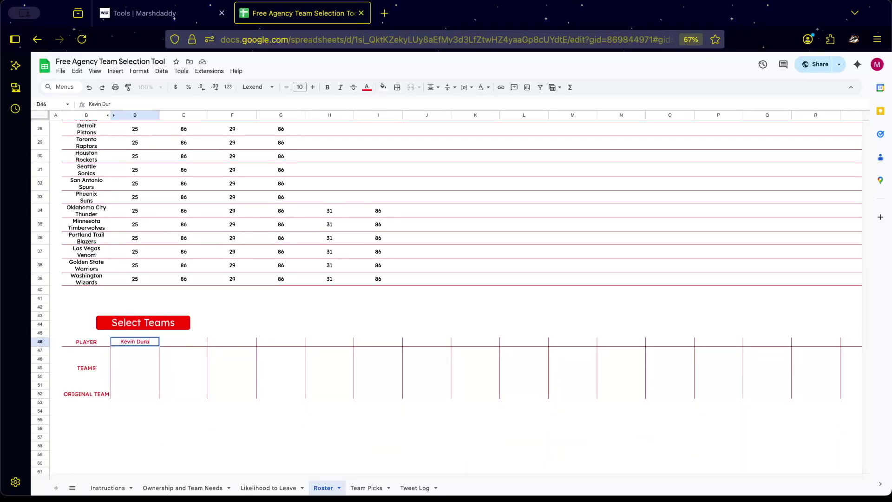
key("Return")
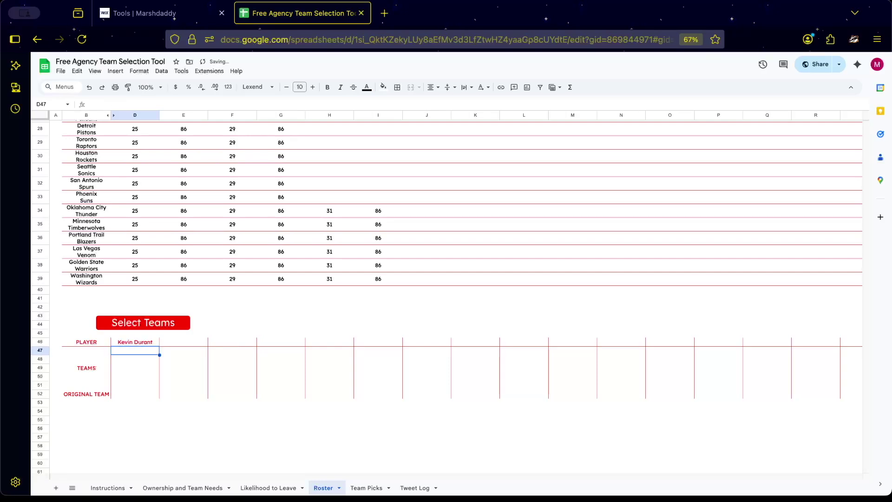
left_click(131, 394)
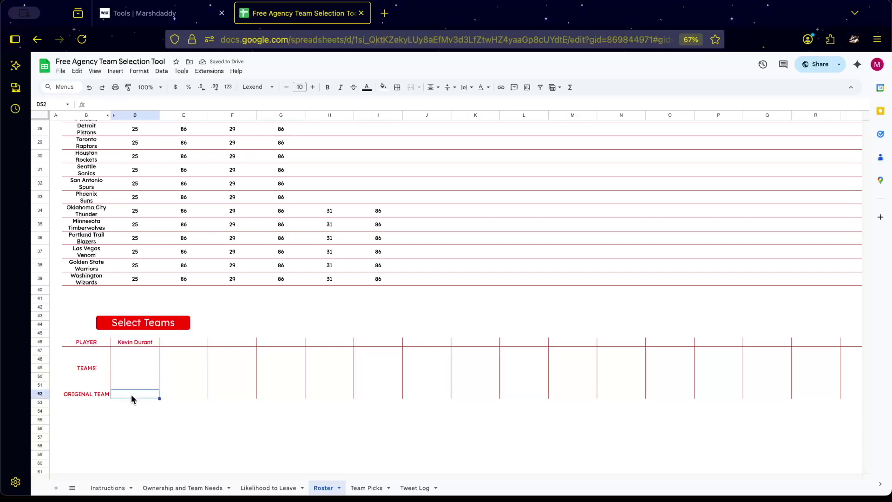
left_click(149, 324)
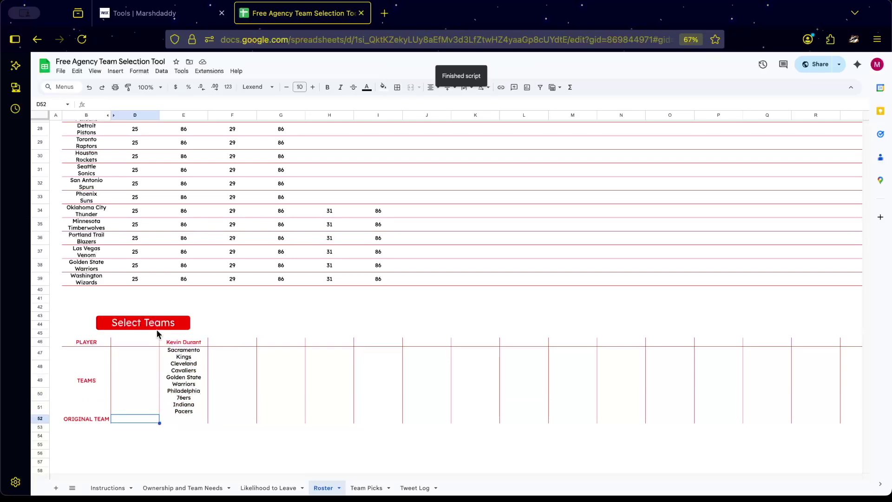
Step: Enter Giannis in the emptied first player slot, leave the original team blank, and run Select Teams for him
left_click(136, 341)
type("Giannis")
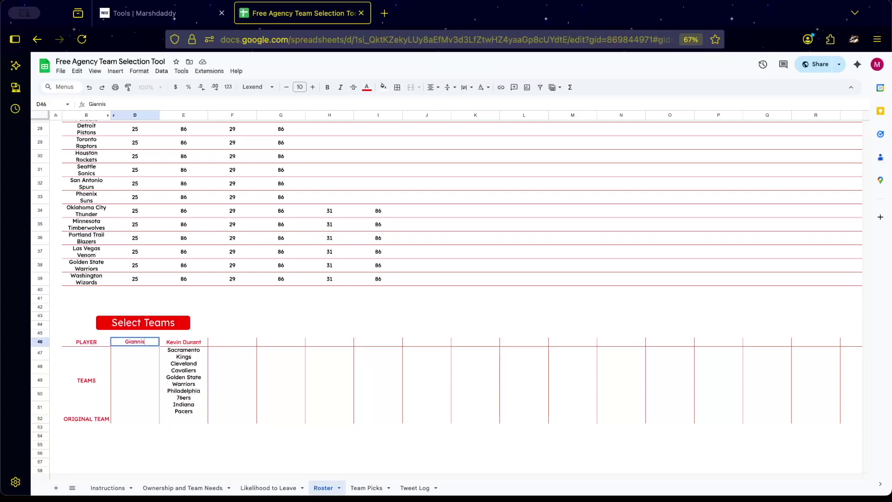
key("Return")
left_click(135, 418)
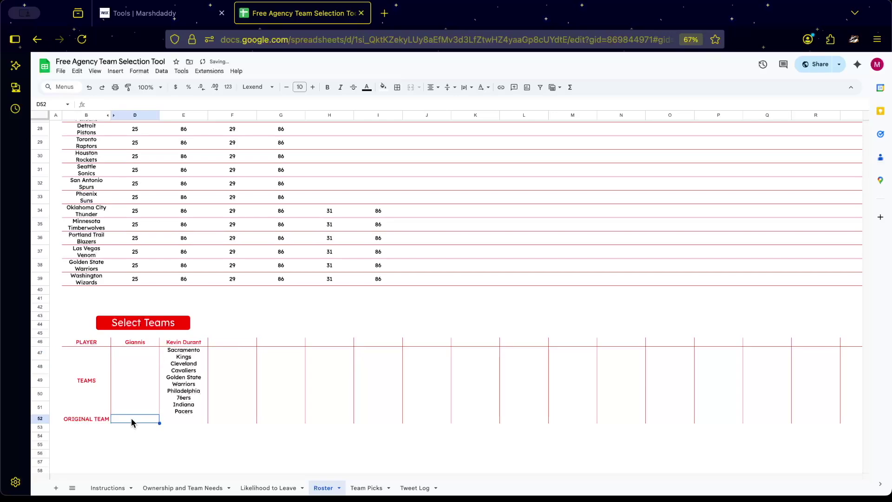
left_click(142, 328)
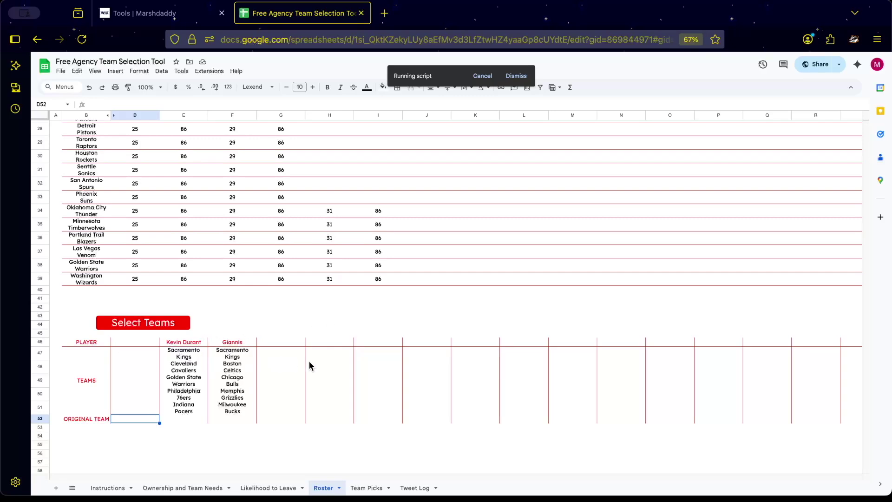
Step: Enter LeBron James in the emptied first player slot of the Roster sheet with Los Angeles Lakers as his original team
left_click(131, 343)
type("LeBron James")
key("Return")
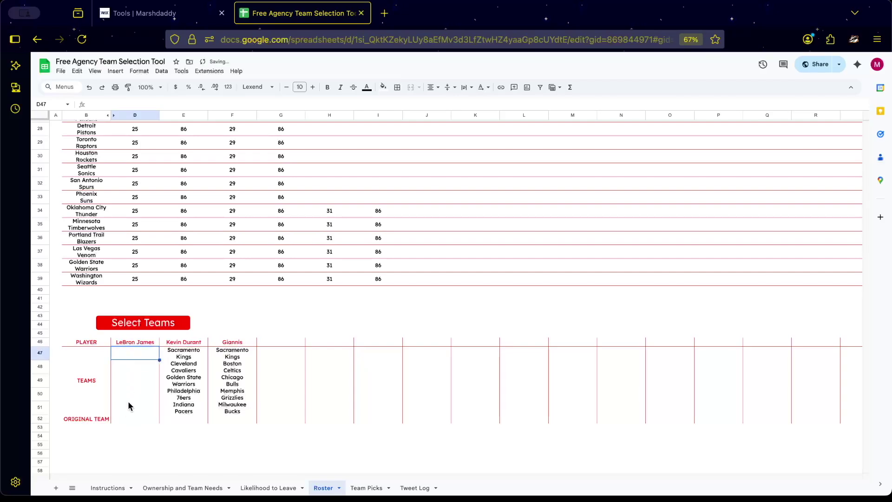
left_click(122, 418)
type("La")
key("BackSpace")
key("BackSpace")
type("Los Angeles Lakers")
key("Return")
left_click(137, 420)
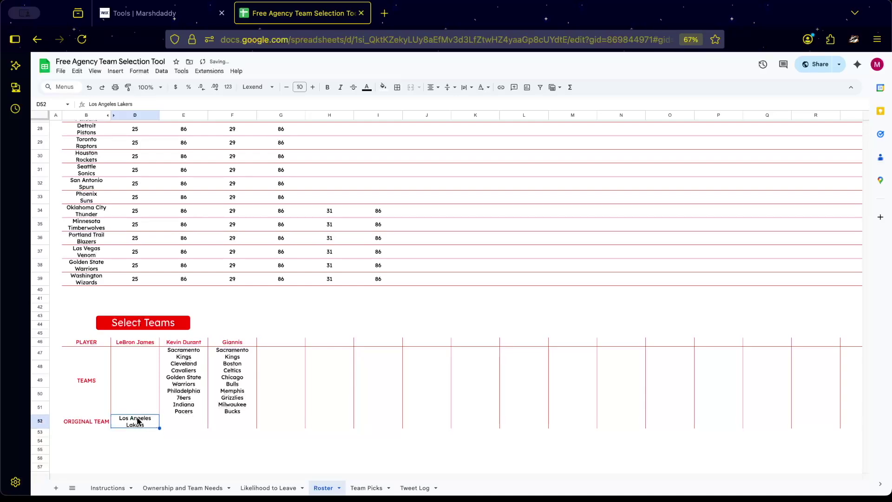
key("Tab")
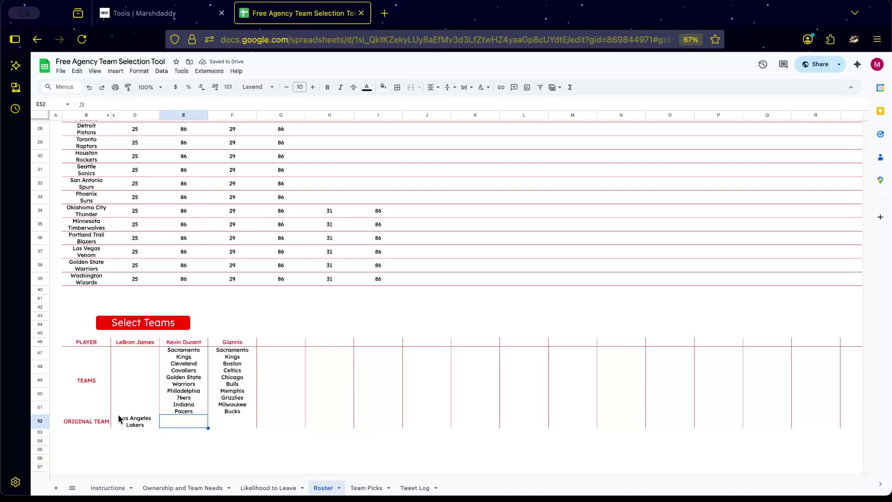
Step: Recalculate the LTL scores and trade requests on the Likelihood to Leave sheet and check Kevin Durant's trade request
left_click(279, 488)
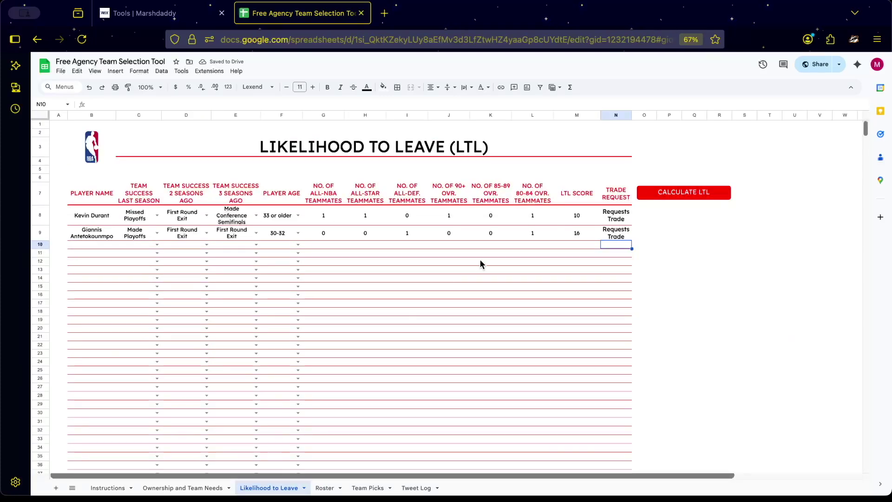
left_click(656, 197)
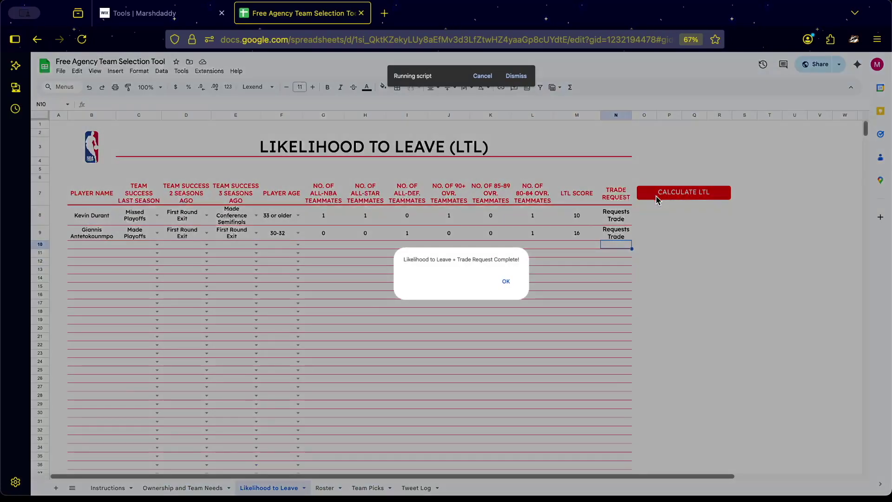
left_click(504, 282)
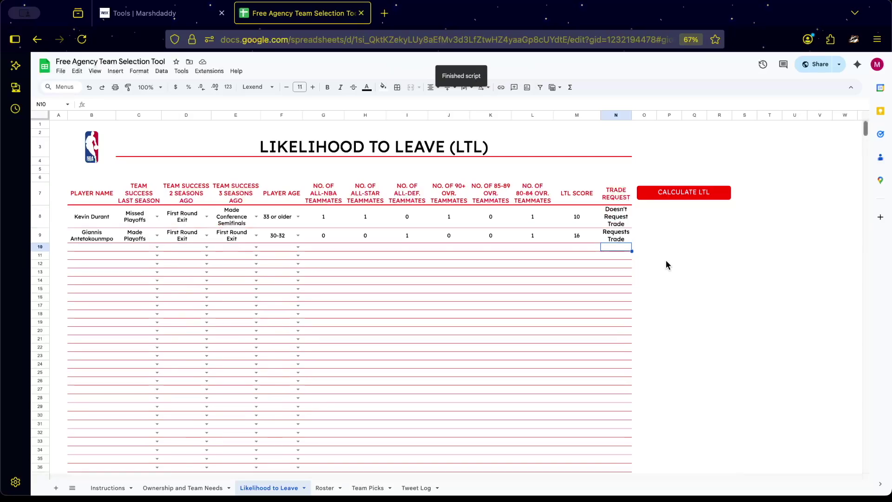
left_click(621, 220)
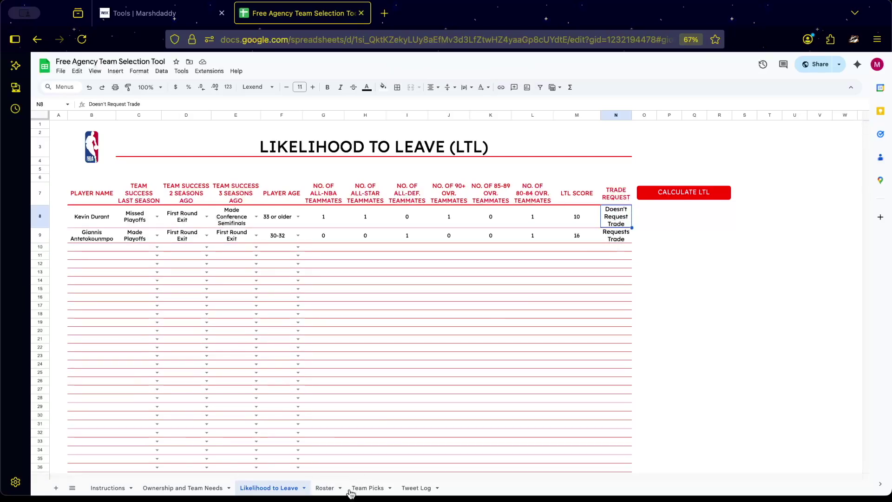
Step: Return to the Roster sheet and run Select Teams for LeBron James with the Los Angeles Lakers as original team
left_click(324, 487)
left_click(132, 424)
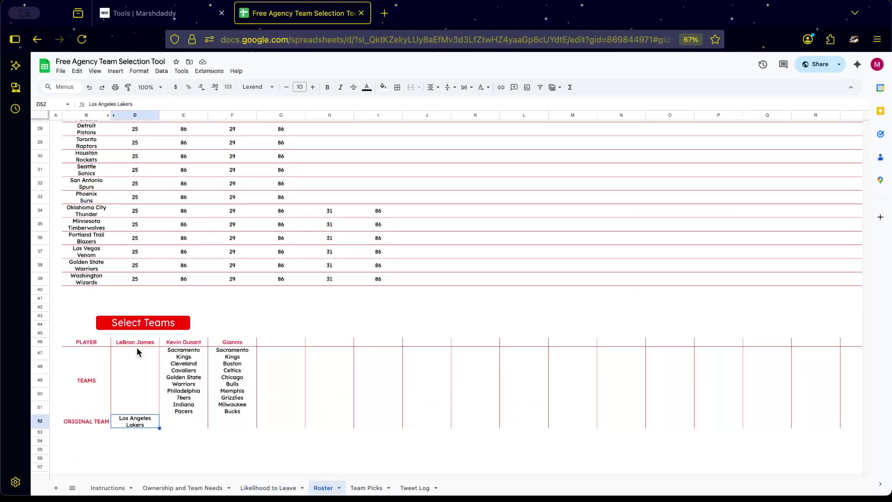
left_click(138, 324)
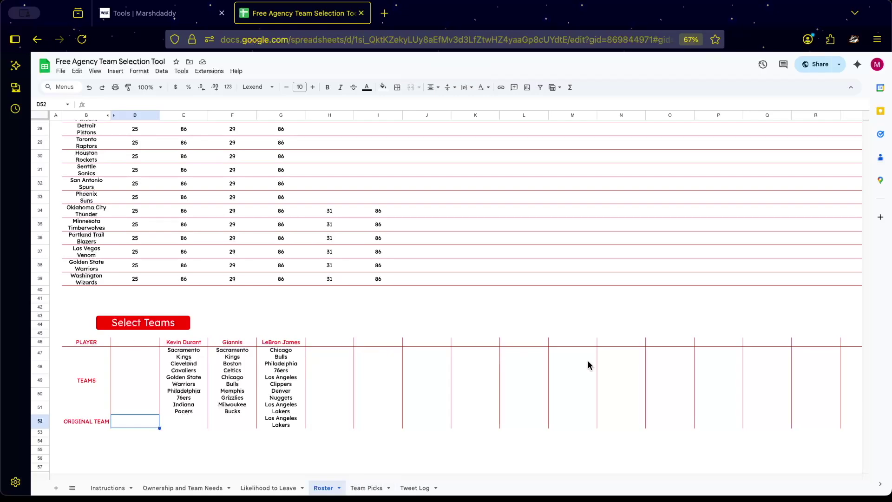
Step: Review the players' candidate teams on the Team Picks sheet and check the player slots back on the Roster sheet
left_click(358, 487)
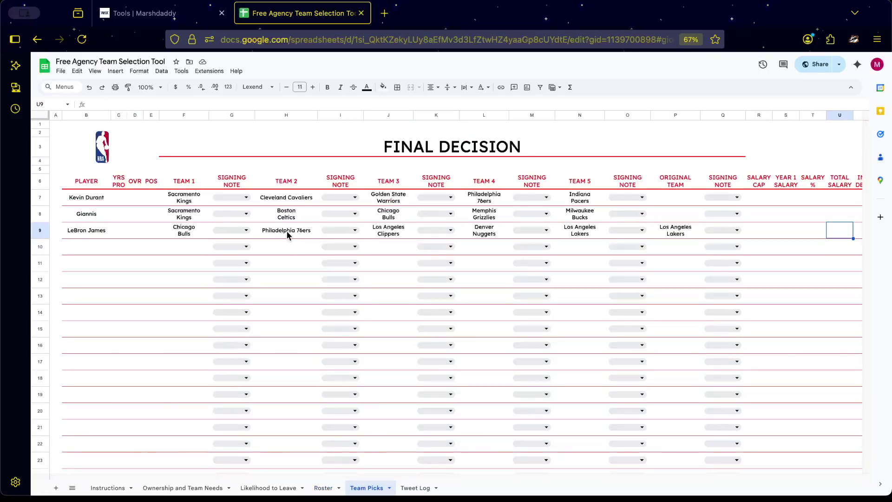
left_click(318, 488)
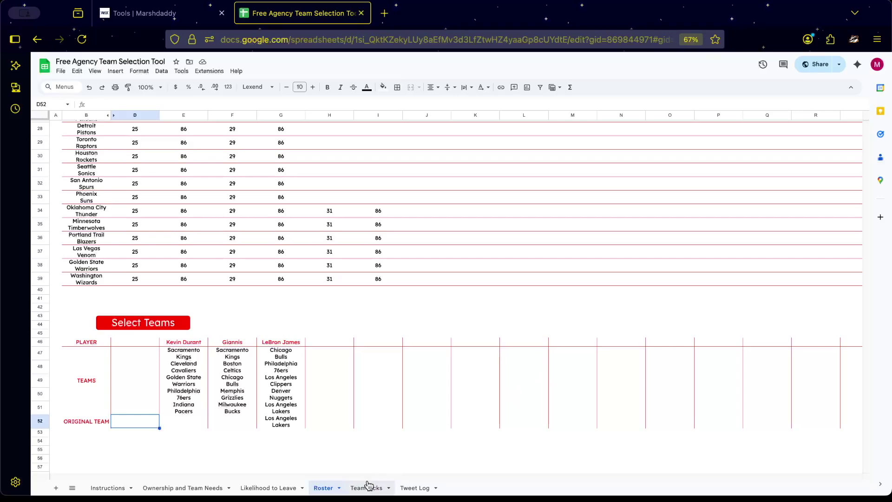
left_click(141, 344)
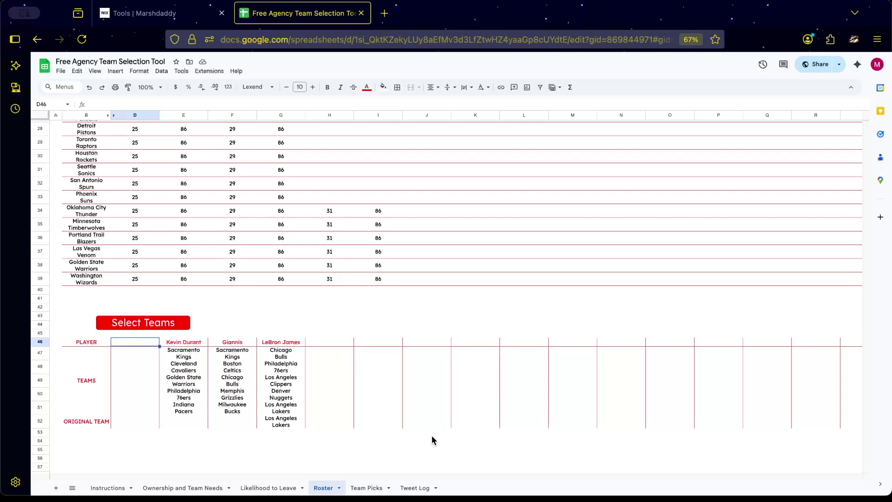
Step: On the Team Picks sheet, fill in Kevin Durant's row with 13 years pro, overall 90 and position W
left_click(366, 487)
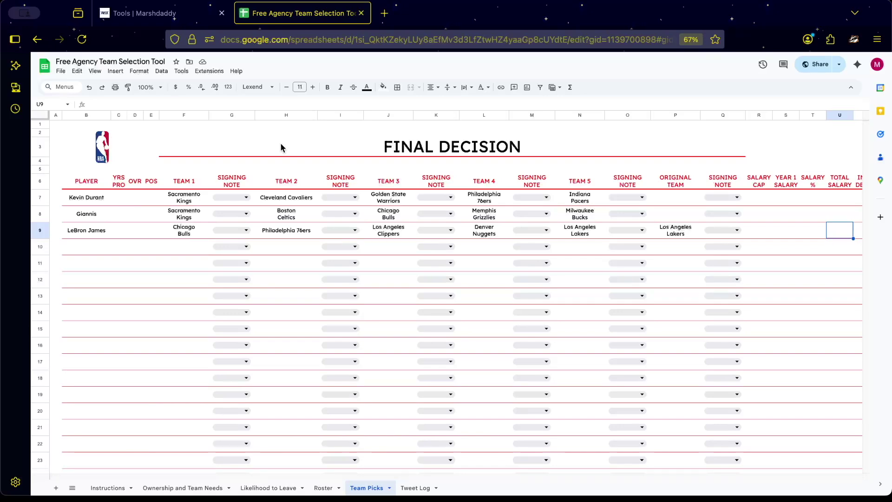
left_click(120, 197)
type("13")
key("Tab")
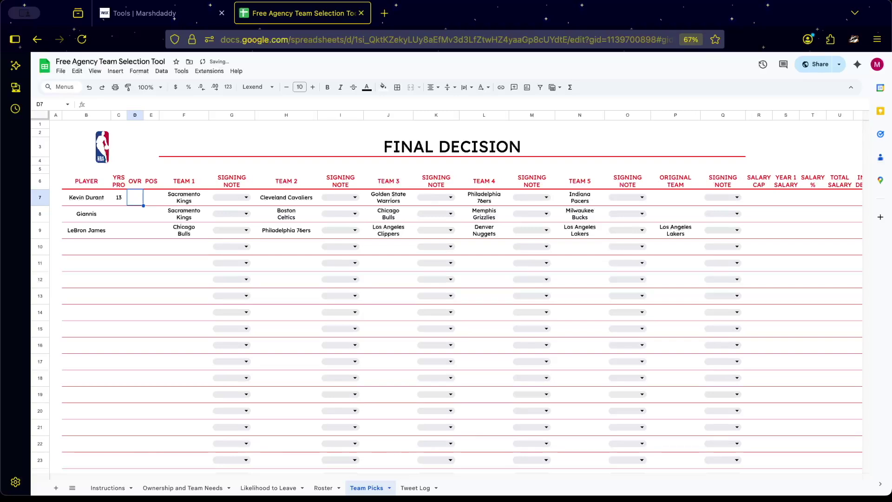
type("90")
key("Tab")
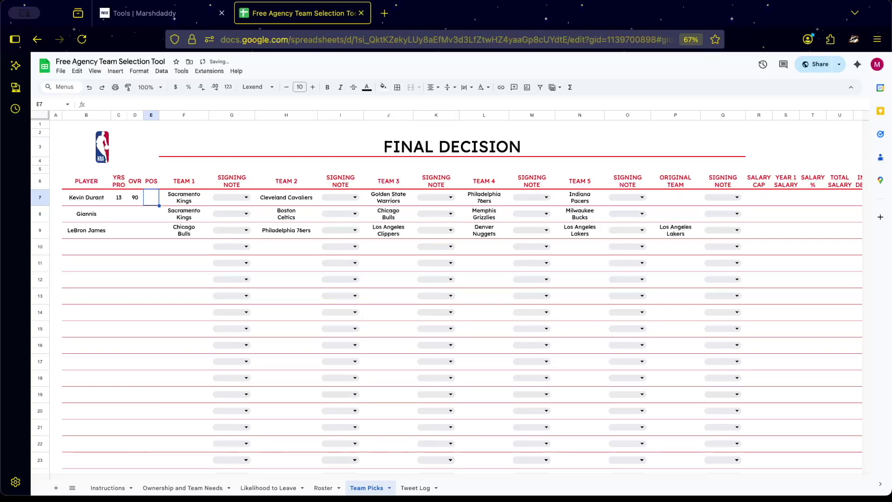
type("W")
key("Return")
Step: Fill in Giannis's row with 11 years pro, overall 95 and position w
type("11")
key("Tab")
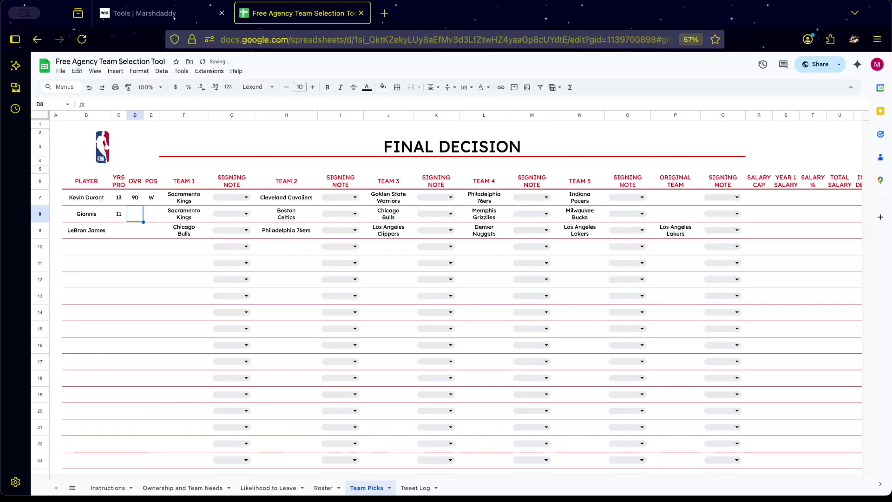
type("95")
key("Tab")
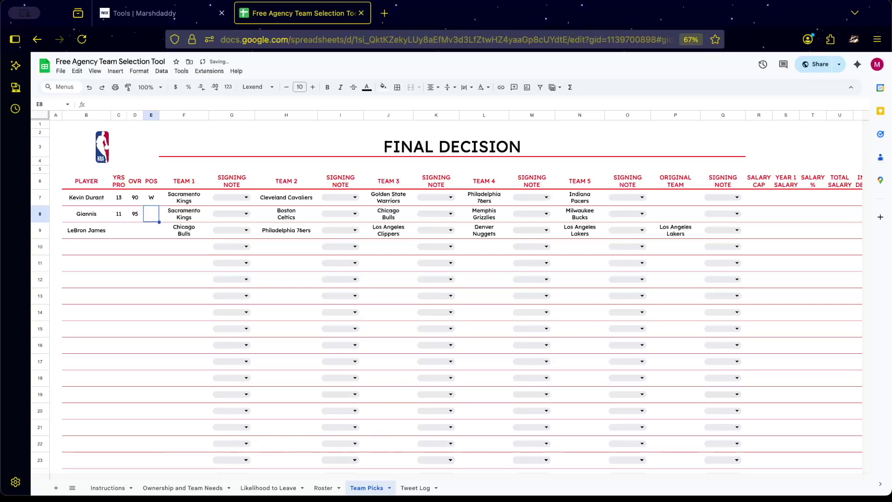
type("w")
key("Return")
Step: Fill in LeBron James's row with 20 years pro, overall 88 and position w
type("20")
key("Tab")
type("88")
key("Tab")
type("w")
key("Return")
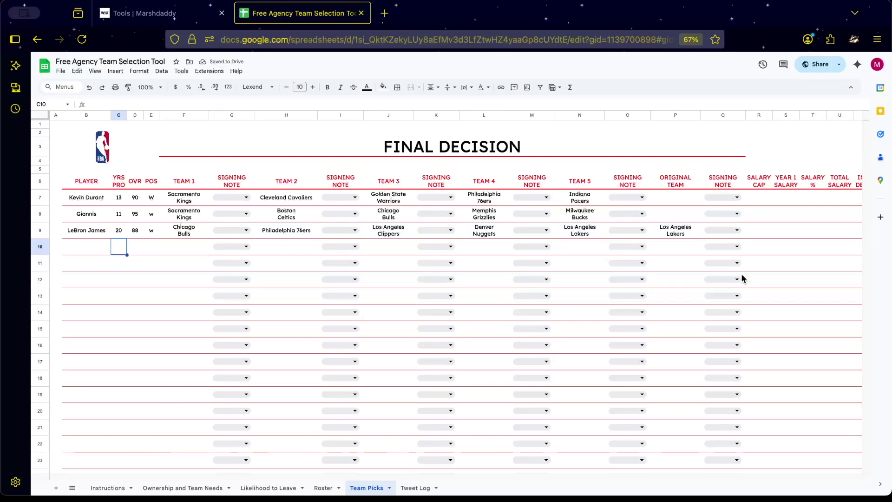
Step: Set Kevin Durant's salary cap to 150.59 and copy it to the Giannis and LeBron James rows
left_click(757, 201)
type("150.59")
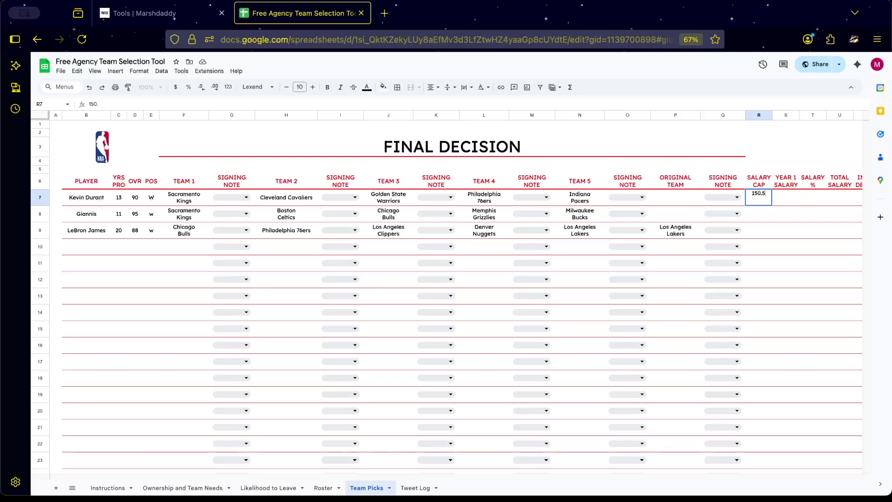
key("Return")
key("Up")
key("ctrl+c")
key("Down")
key("shift+Down")
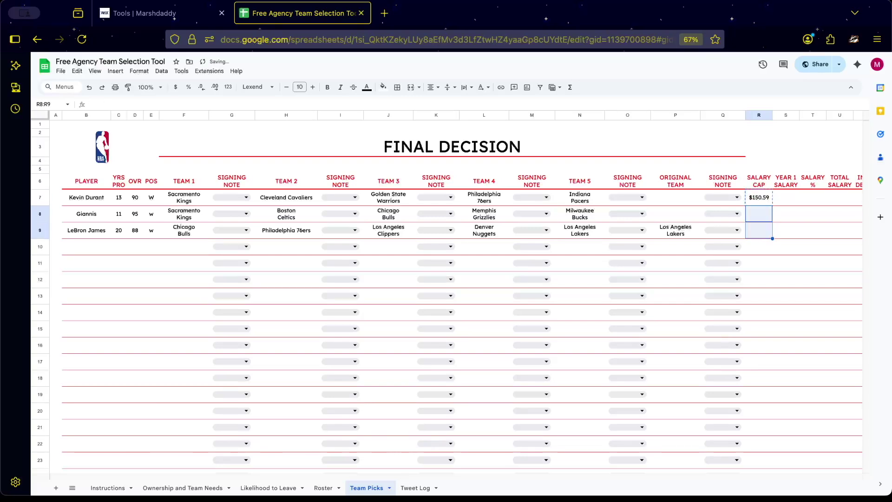
key("ctrl+v")
left_click(803, 201)
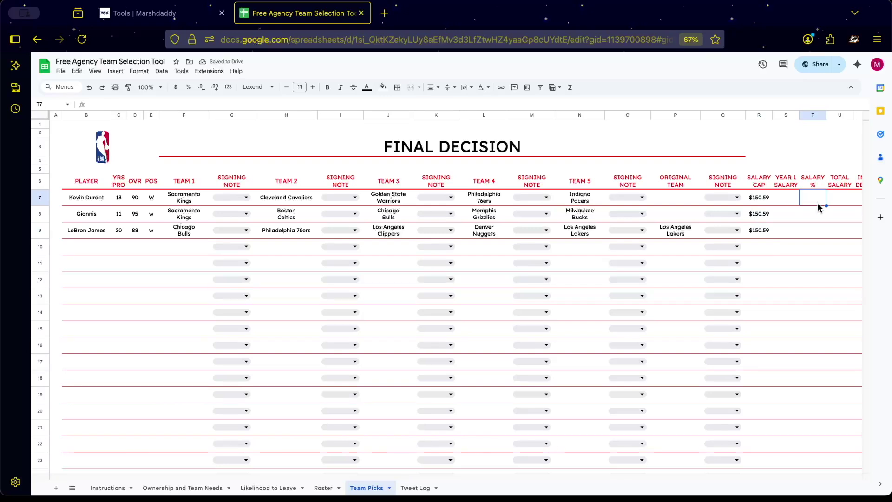
Step: Add Naz Reid as a player below LeBron James with 8 years pro, overall 83 and position W
left_click(78, 249)
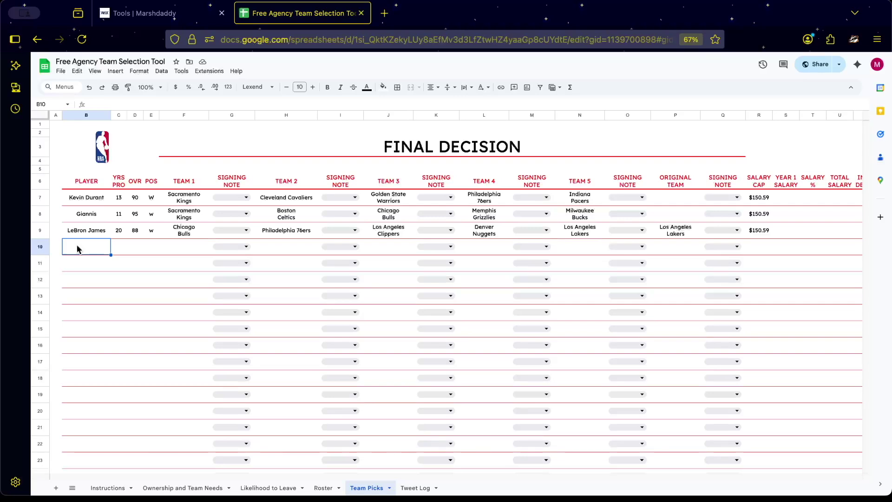
type("Naz Reid")
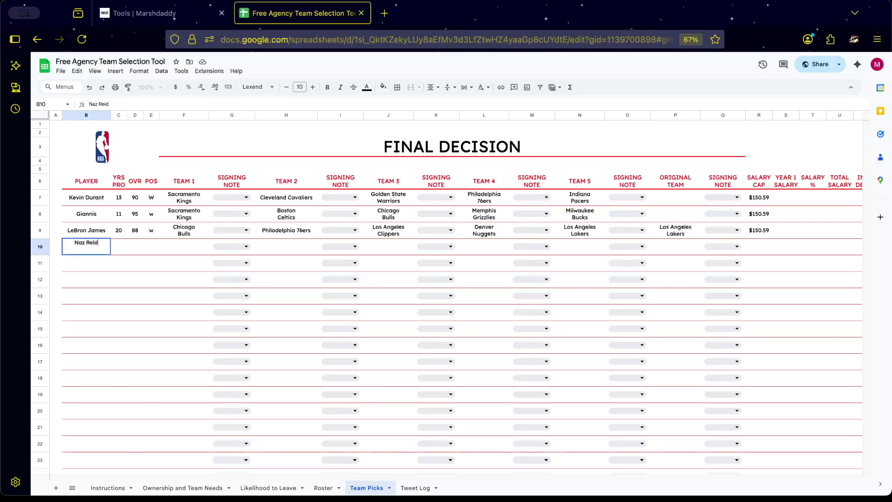
key("Tab")
type("8")
key("Tab")
type("83")
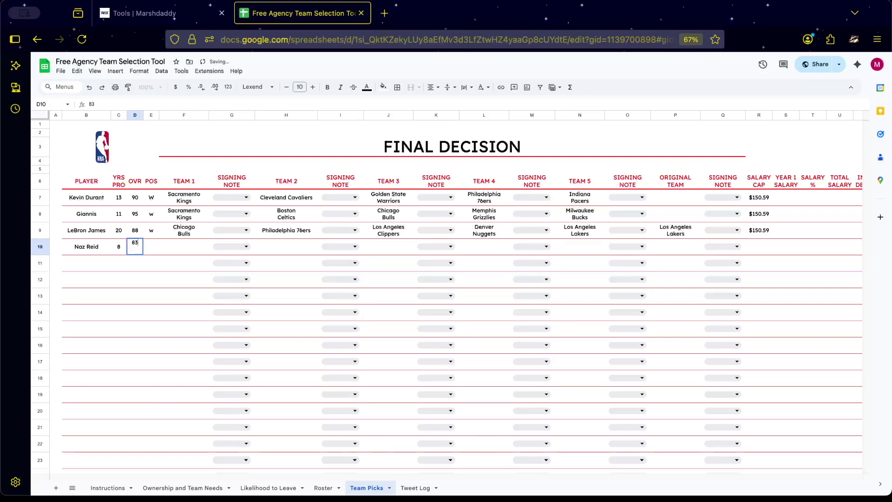
key("Tab")
type("W")
key("Tab")
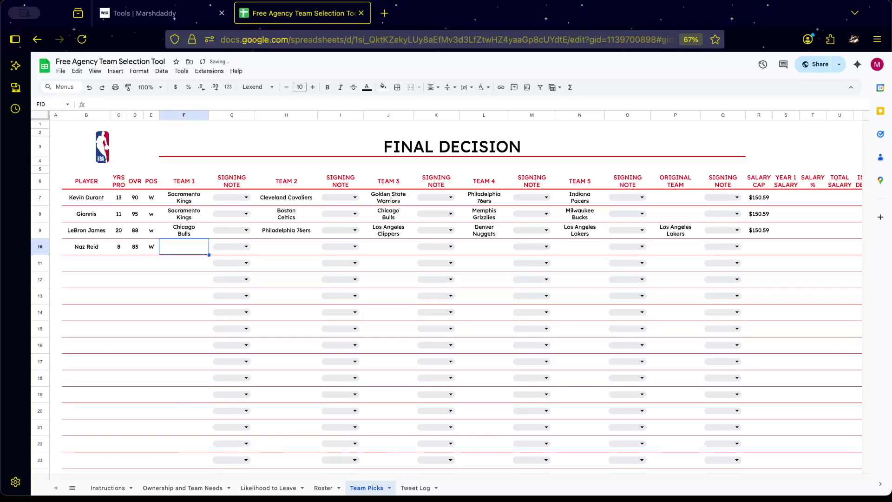
Step: Copy LeBron James's entries from Team 1 through Original Team into Naz Reid's row
left_click(185, 235)
left_click(682, 231, "shift")
key("ctrl+c")
left_click(182, 249)
key("ctrl+v")
left_click(293, 280)
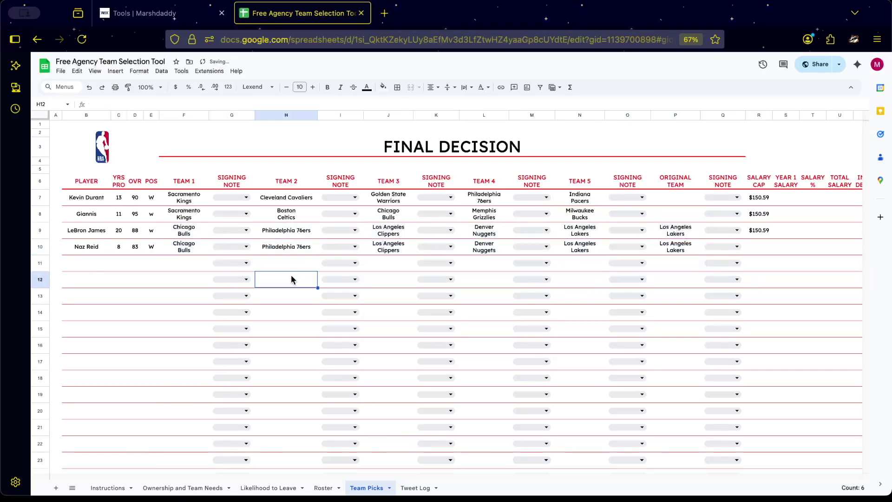
Step: Set Naz Reid's salary cap to 150.59
left_click(763, 247)
type("150.59")
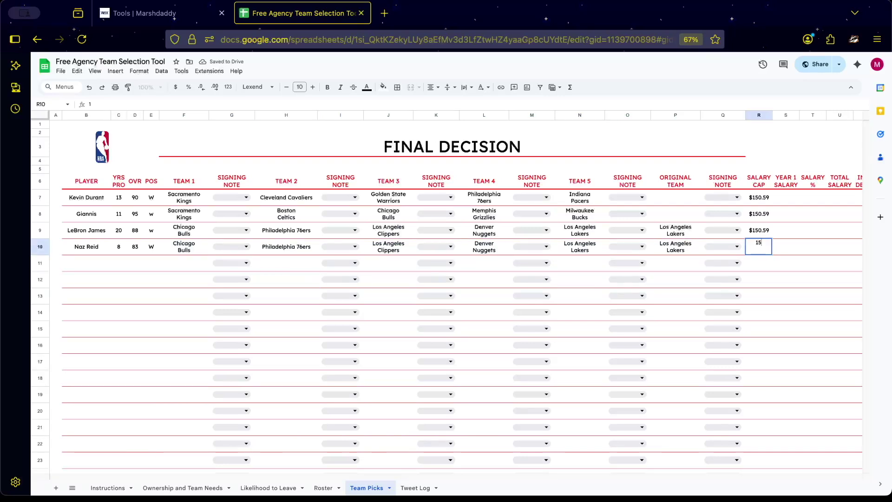
key("Return")
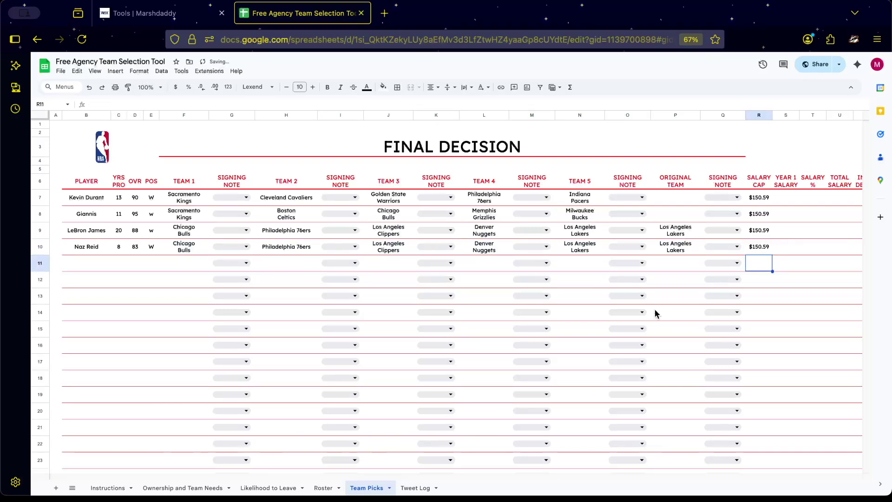
Step: Set Kevin Durant's signing notes to Sign and Trade for Team 1, Sign Outright for Team 2 and Exception for Team 3
left_click(245, 197)
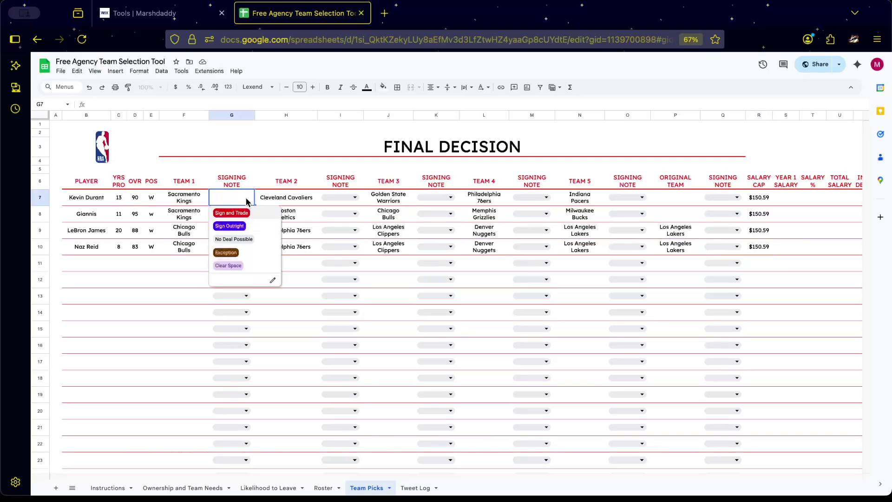
left_click(243, 214)
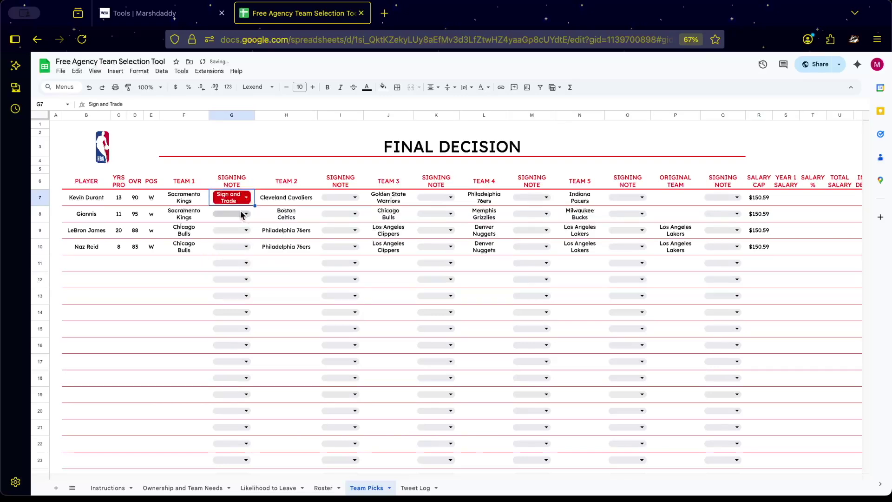
left_click(351, 198)
left_click(340, 231)
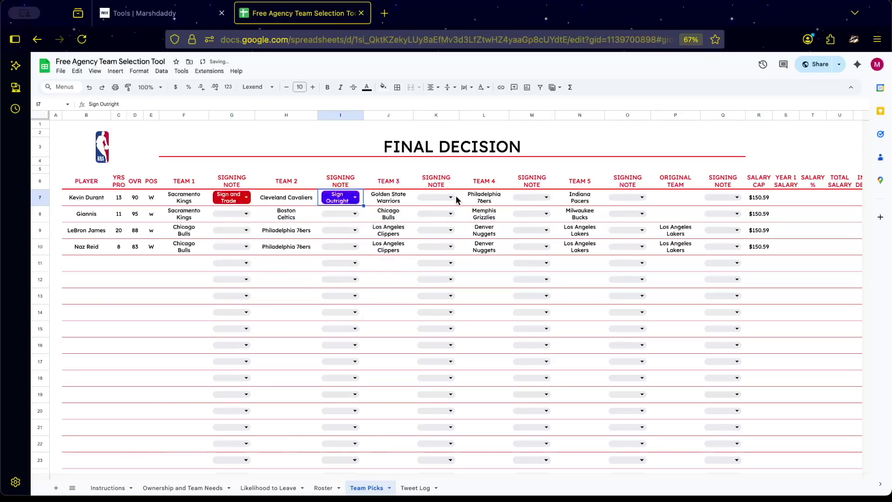
left_click(447, 196)
left_click(439, 257)
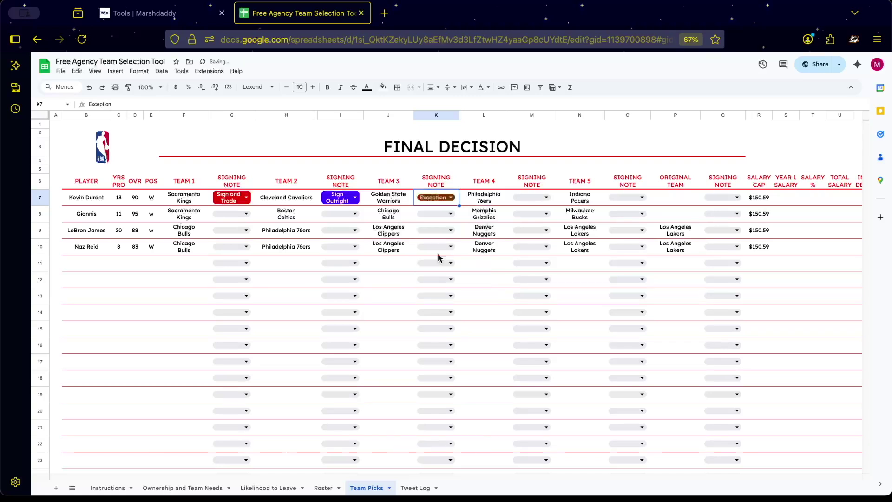
Step: Set Kevin Durant's signing notes to Clear Space for Team 4 and Sign Outright for Team 5
left_click(532, 198)
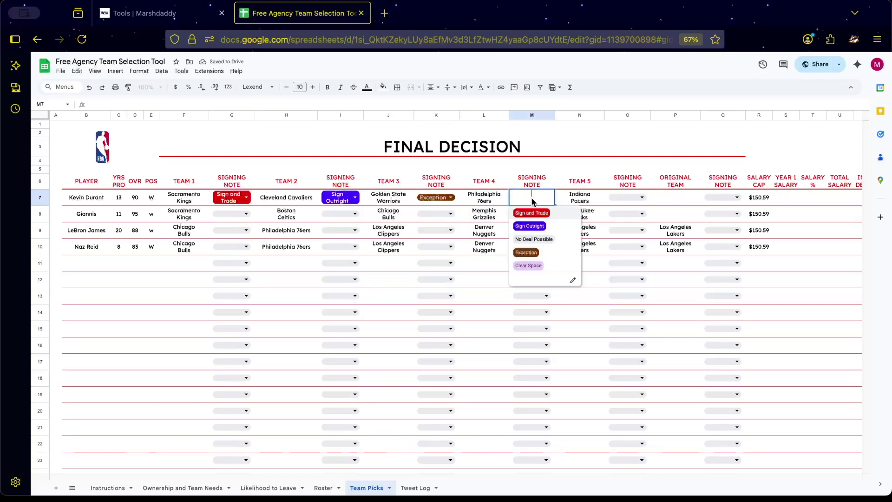
left_click(529, 266)
left_click(632, 199)
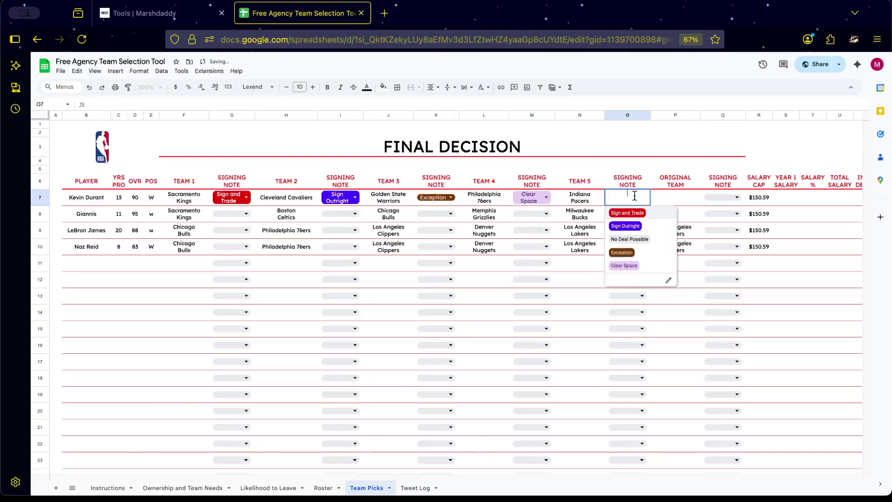
left_click(622, 227)
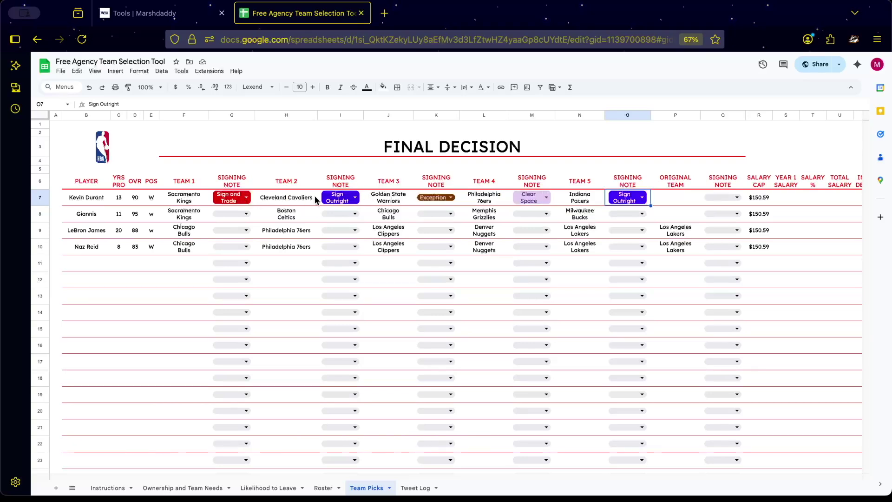
Step: Change Kevin Durant's Team 1 signing note to No Deal Possible
left_click(235, 199)
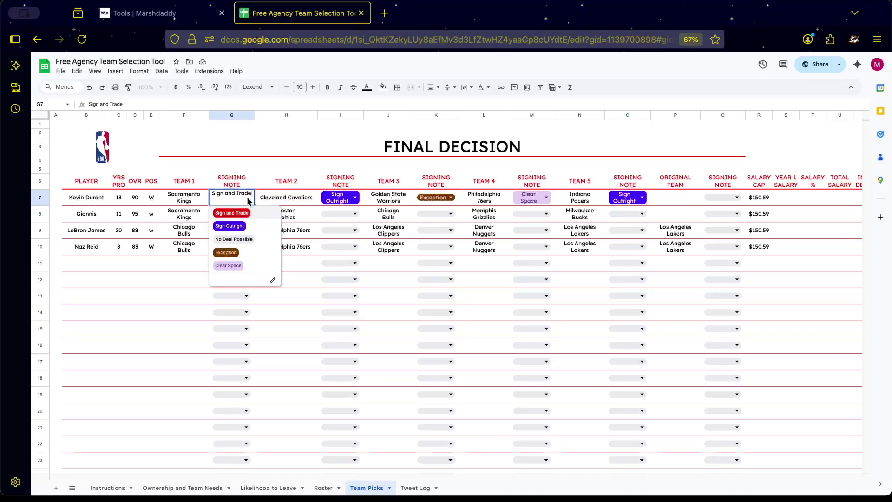
left_click(241, 237)
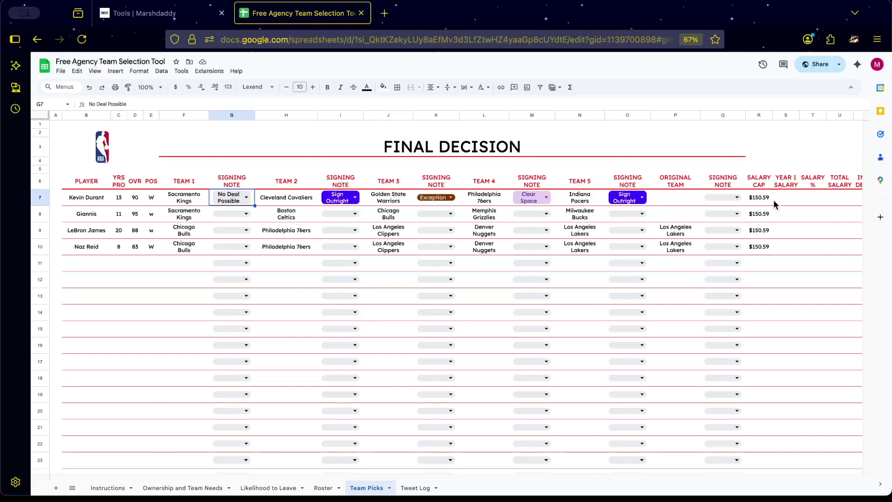
Step: Set Giannis's signing notes for Team 1 through Team 5 to Sign Outright
left_click(246, 213)
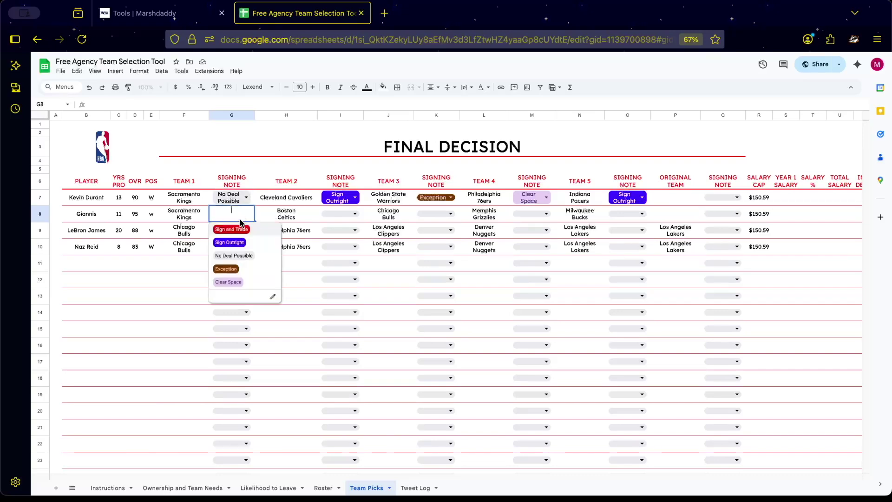
left_click(241, 241)
left_click(335, 213)
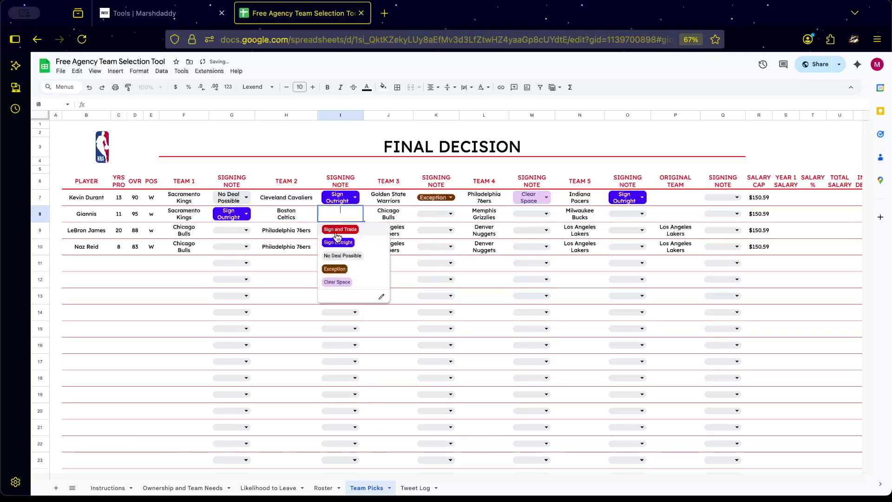
left_click(336, 241)
left_click(423, 213)
left_click(433, 242)
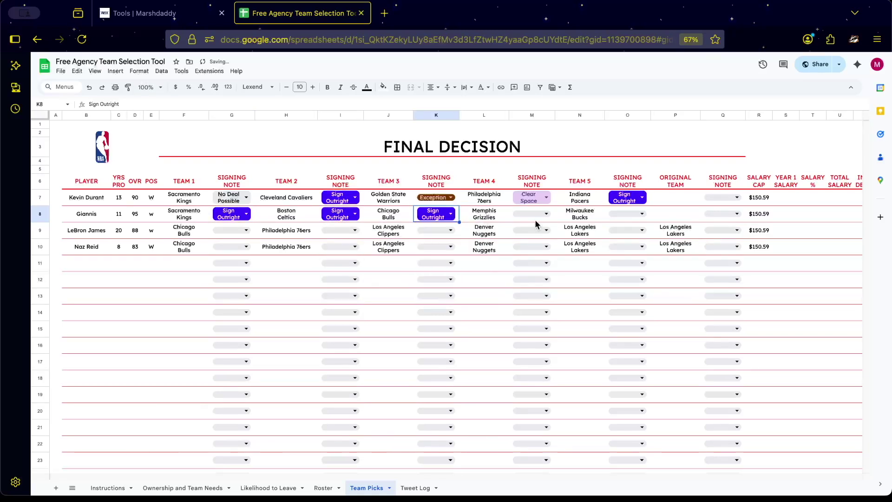
left_click(533, 213)
left_click(533, 243)
left_click(627, 213)
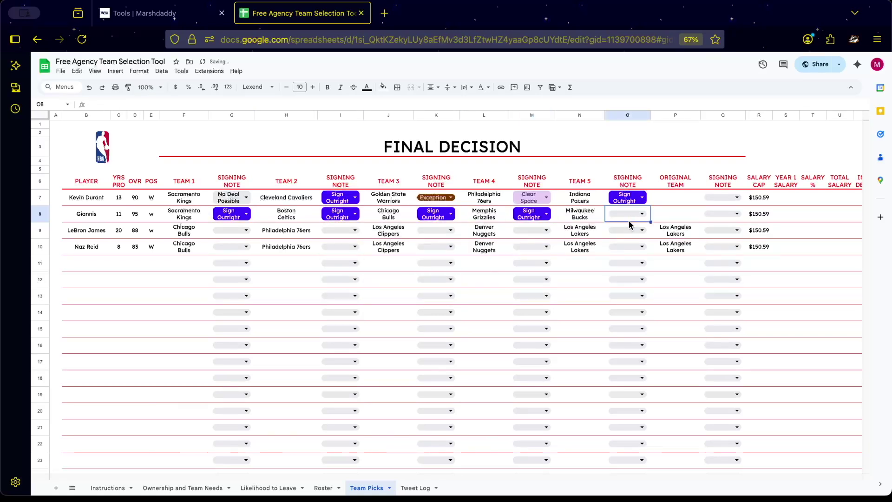
left_click(627, 214)
left_click(624, 242)
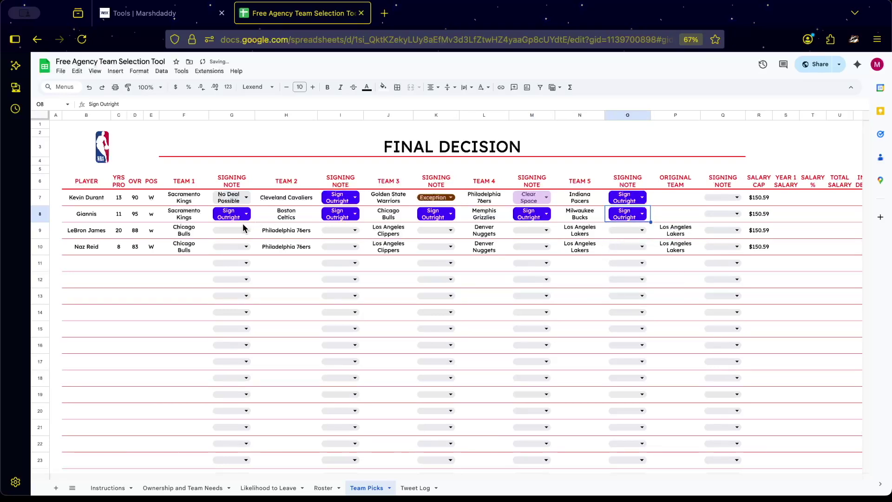
Step: Set LeBron James's signing notes to Previous Team for Original Team and Sign Outright for Team 5 and Team 4
left_click(717, 233)
left_click(716, 247)
double_click(620, 232)
left_click(625, 258)
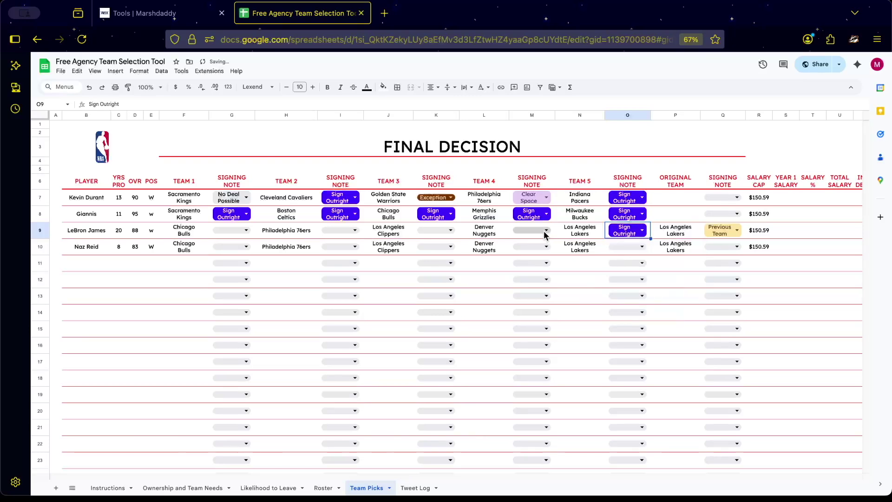
double_click(534, 231)
left_click(530, 258)
Step: Set LeBron James's signing notes for Team 3, Team 2 and Team 1 to Sign and Trade
double_click(446, 232)
left_click(434, 245)
double_click(348, 227)
left_click(341, 245)
left_click(239, 230)
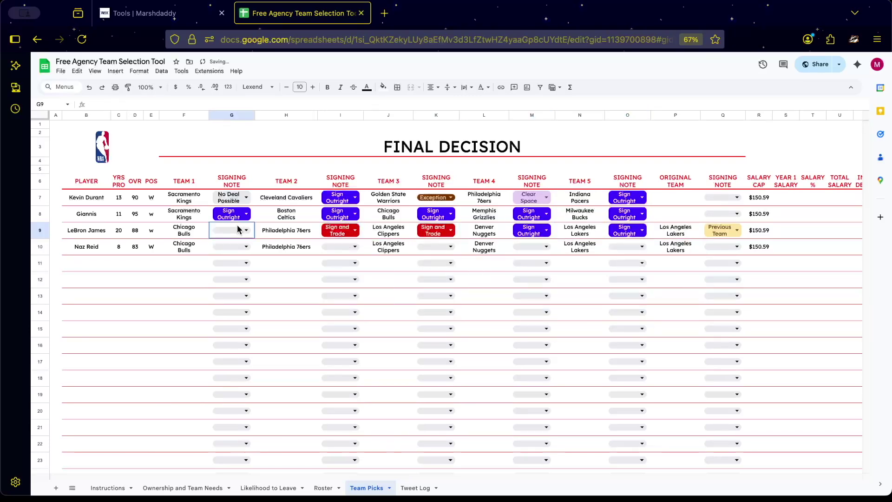
left_click(240, 231)
left_click(236, 245)
Step: Run the team pick for Kevin Durant
scroll(486, 245, "right", 6)
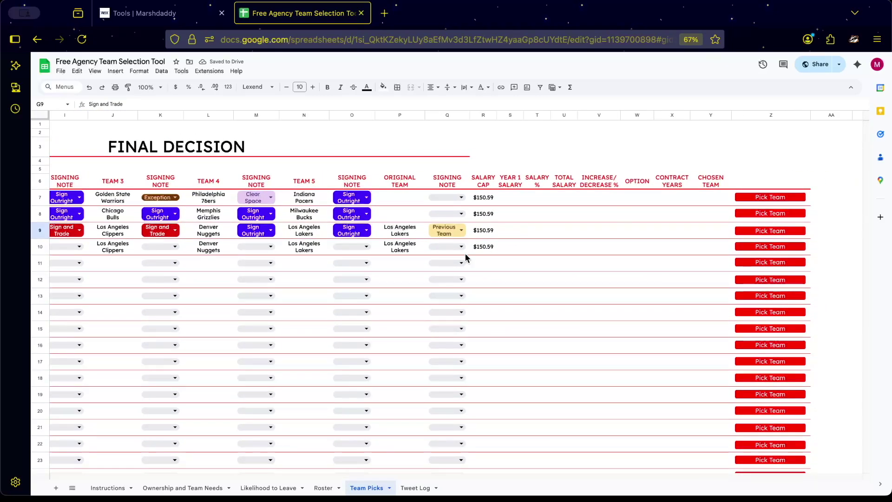
left_click(769, 198)
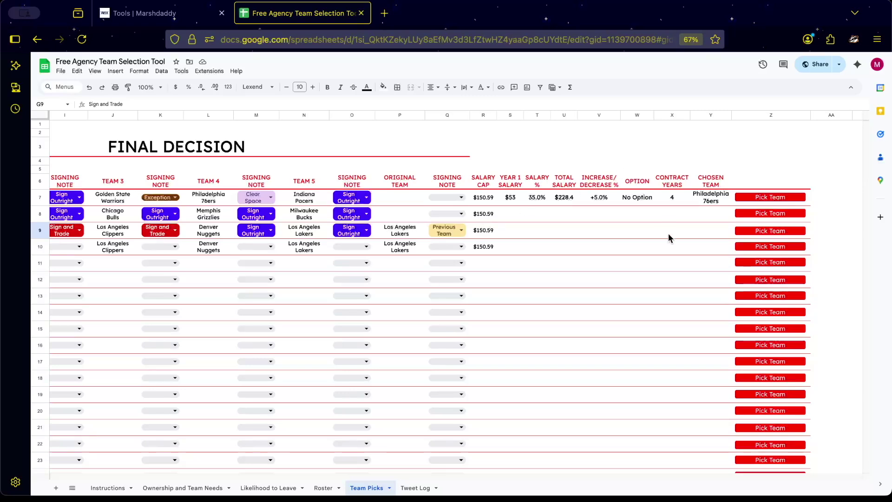
Step: Examine Kevin Durant's generated chosen team, salary percentage, year 1 and total salary, contract years, option and yearly increase
left_click(692, 200)
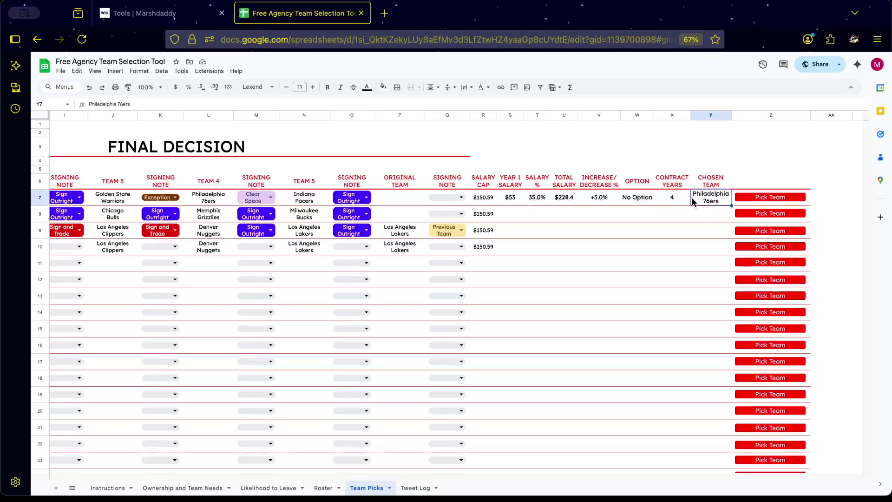
left_click(540, 202)
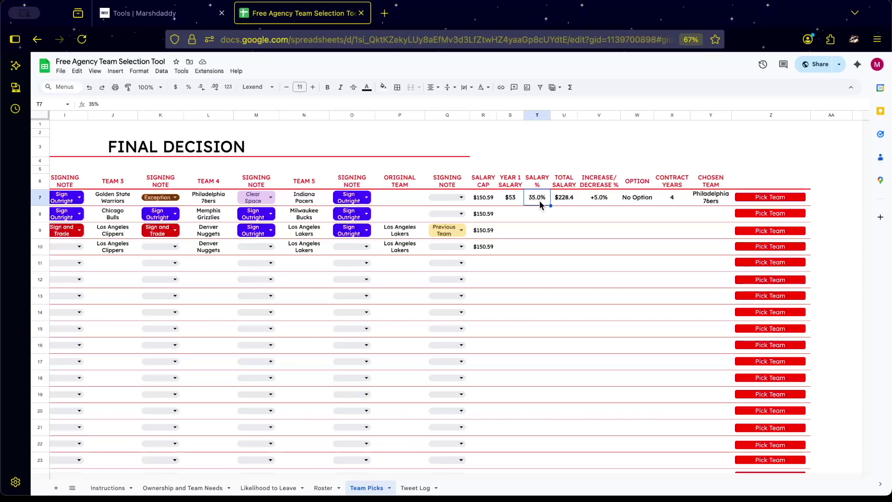
left_click(505, 199)
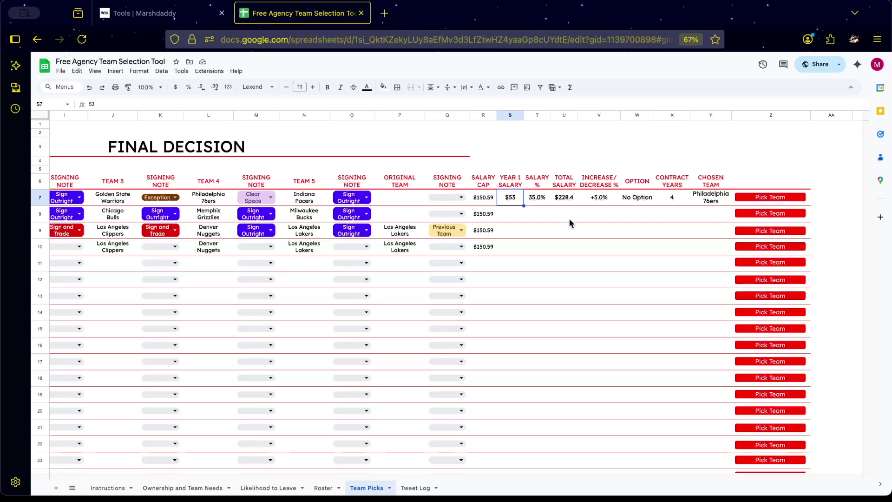
left_click(564, 199)
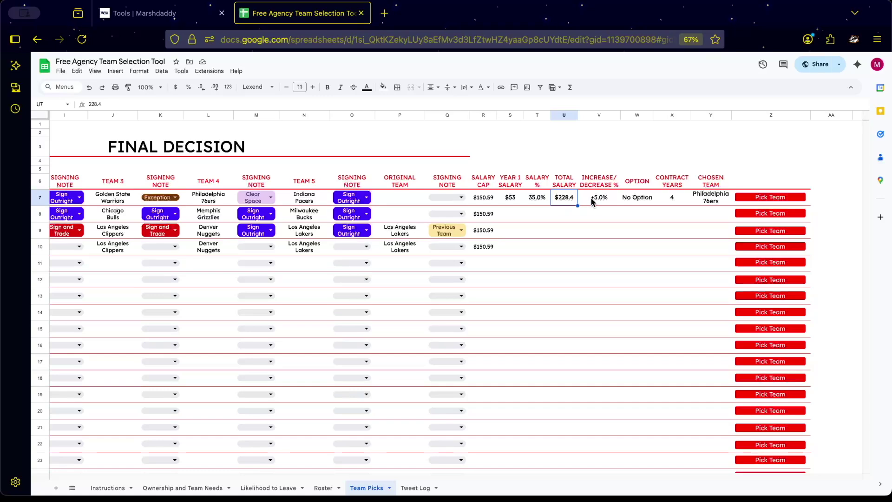
left_click(669, 202)
left_click(637, 200)
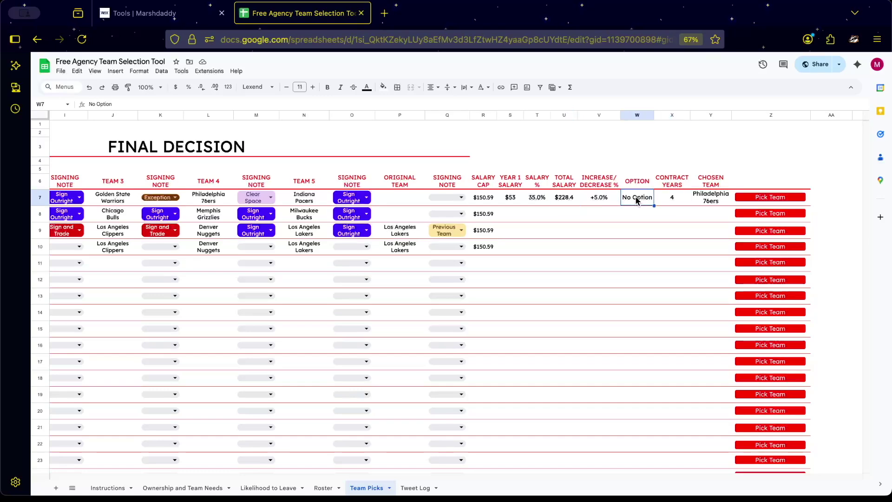
left_click(589, 201)
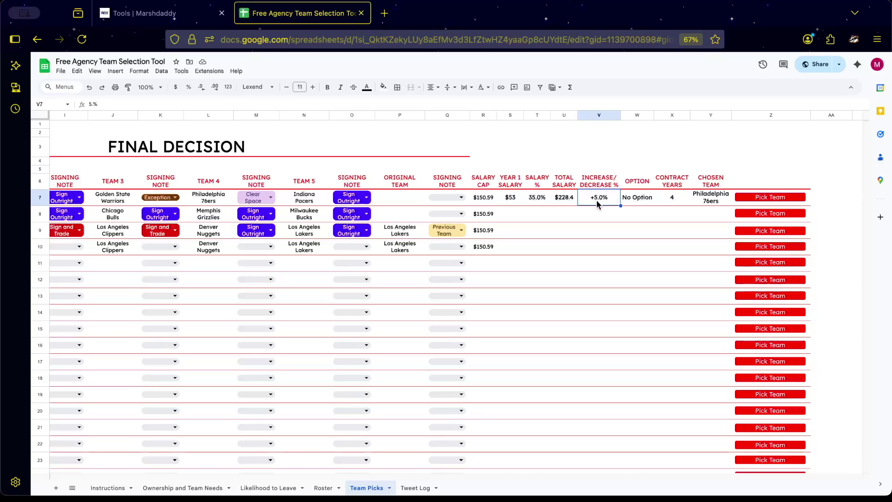
left_click(599, 234)
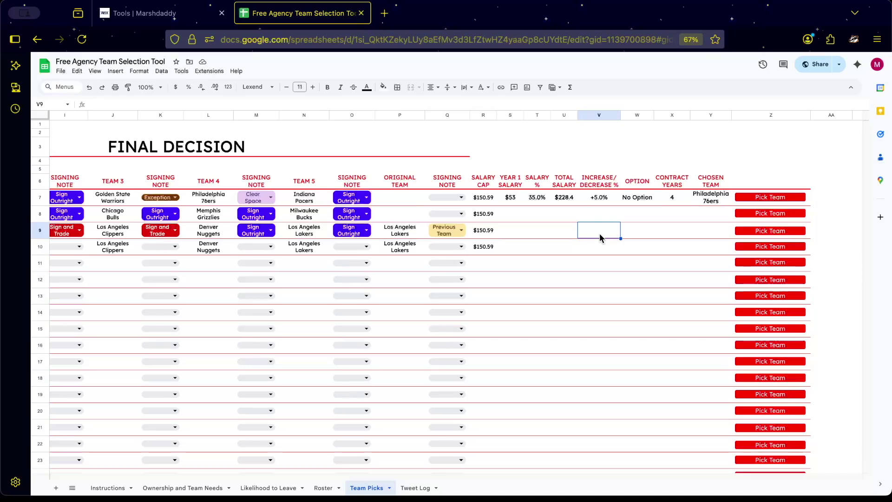
Step: Run the team pick for Giannis
left_click(767, 214)
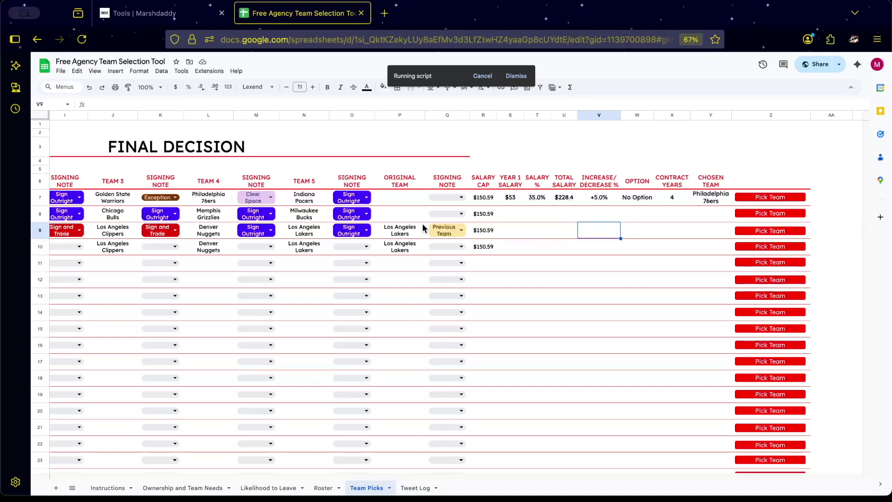
scroll(597, 248, "left", 10)
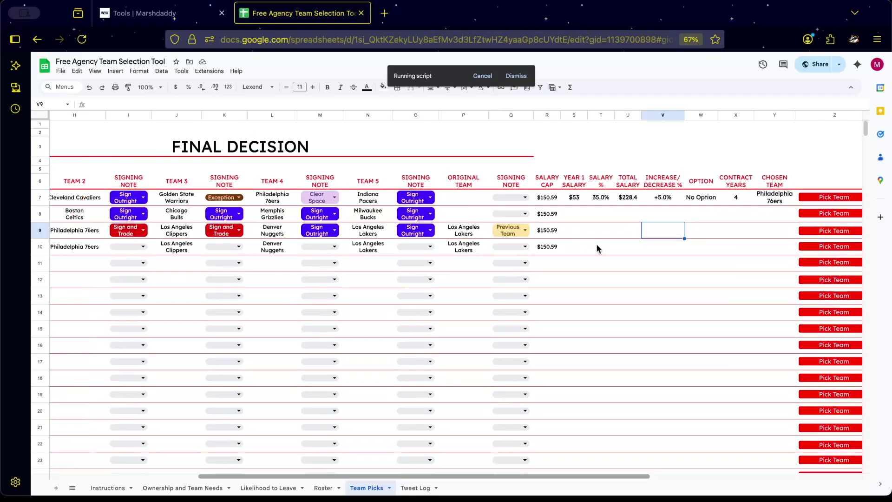
scroll(597, 249, "right", 10)
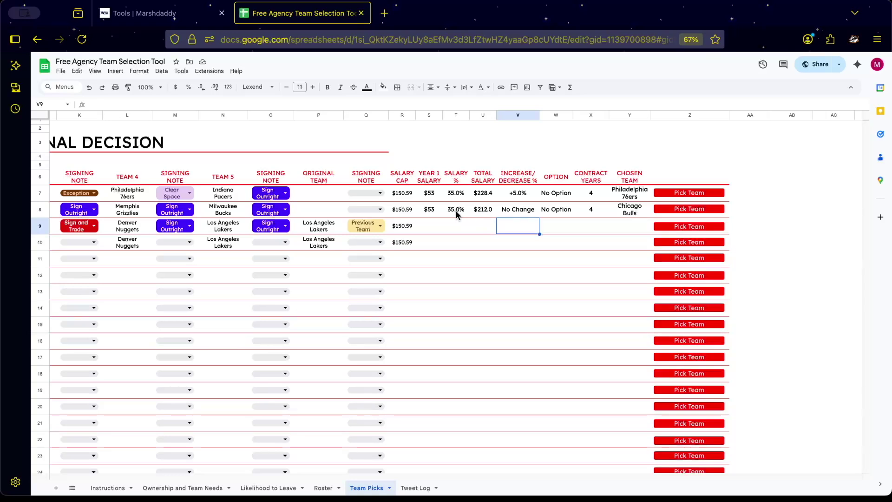
Step: Set Naz Reid's Original Team signing note to Previous Team
left_click(368, 246)
left_click(363, 256)
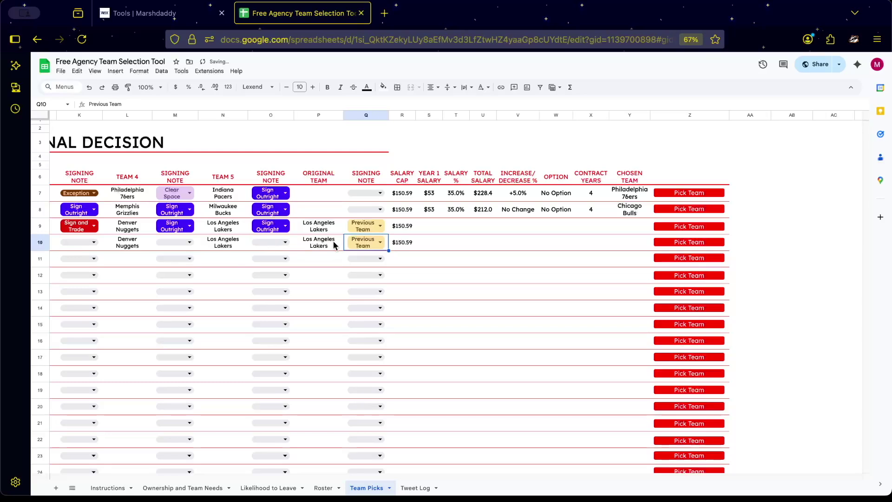
Step: Change LeBron James's Team 5 to Milwaukee Bucks and run the team pick for his row
left_click(233, 228)
type("Milwaukee Bucks")
left_click(235, 260)
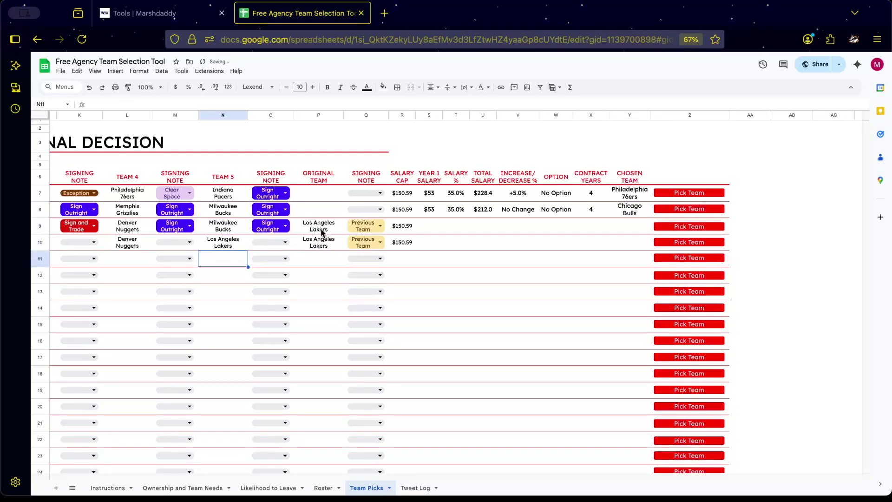
scroll(325, 235, "left", 2)
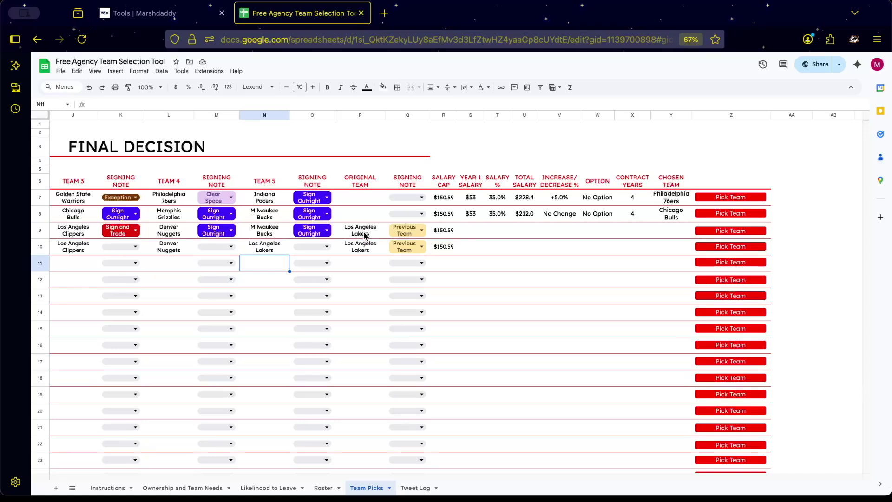
left_click(734, 231)
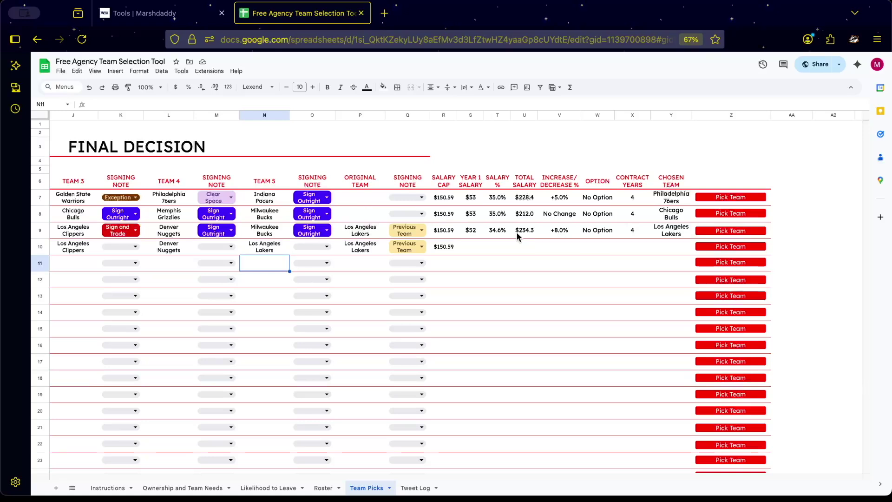
Step: Copy the Milwaukee Bucks entry from Giannis's Team 5 into Naz Reid's Team 5
scroll(514, 260, "left", 10)
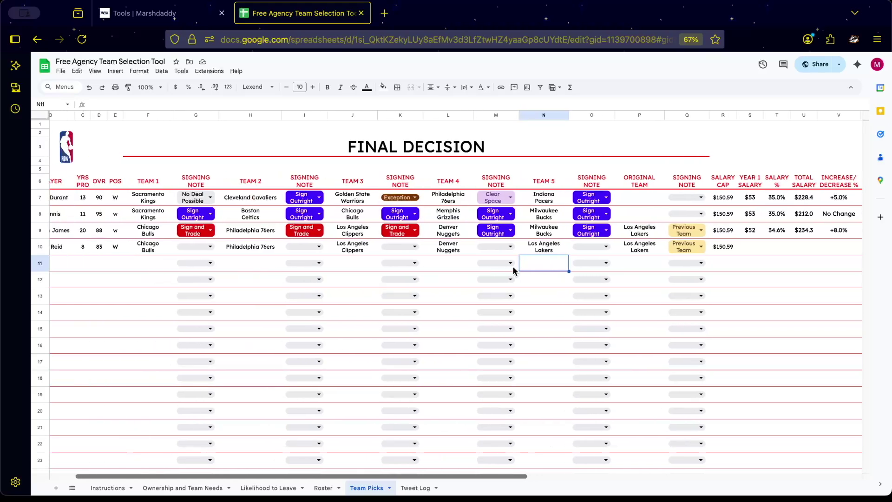
left_click(541, 249)
left_click(548, 218)
key("ctrl+c")
left_click(541, 245)
key("ctrl+v")
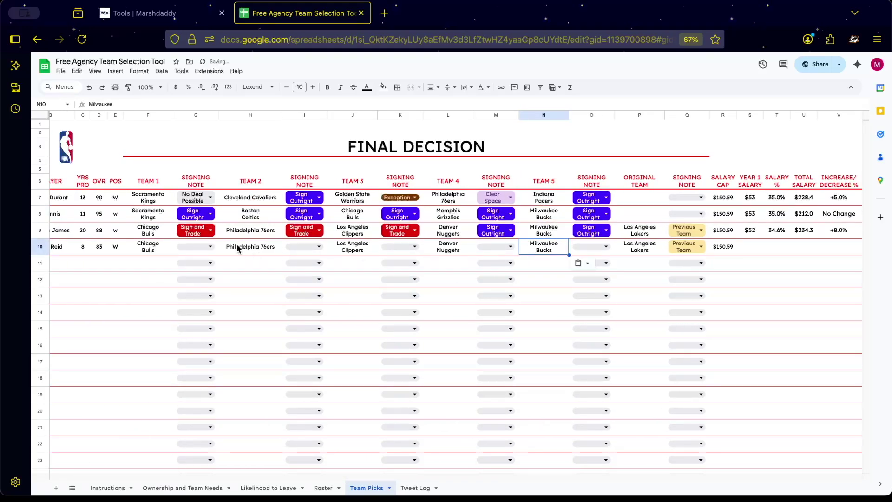
Step: Set Naz Reid's signing notes to Sign Outright for Teams 1, 2 and 4, and Sign and Trade for Teams 3 and 5
left_click(210, 246)
left_click(190, 273)
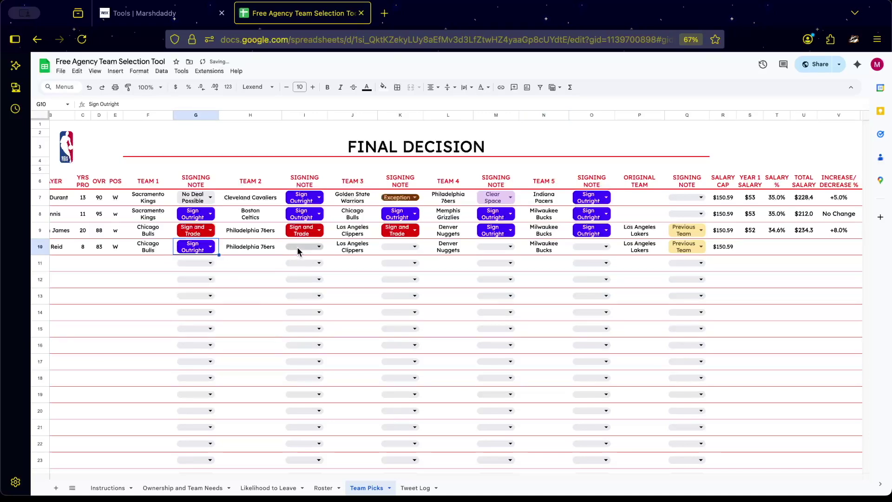
left_click(297, 246)
left_click(302, 275)
left_click(385, 247)
left_click(398, 262)
left_click(510, 246)
left_click(493, 275)
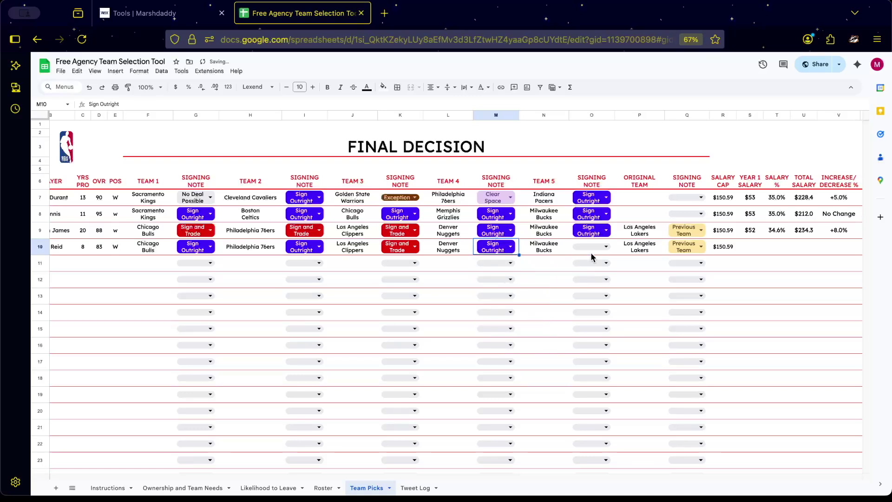
left_click(592, 253)
left_click(624, 263)
Step: Run the team pick for Naz Reid and check the resulting contract years and salary percentage
scroll(664, 269, "right", 5)
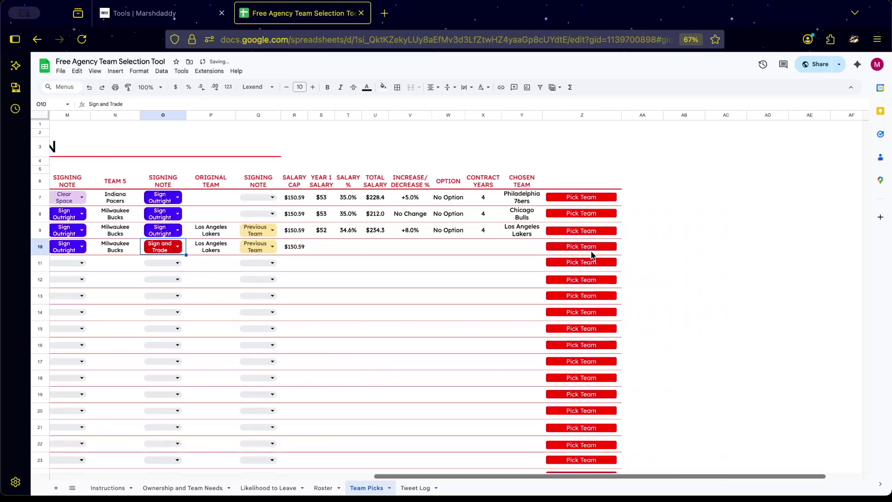
left_click(590, 246)
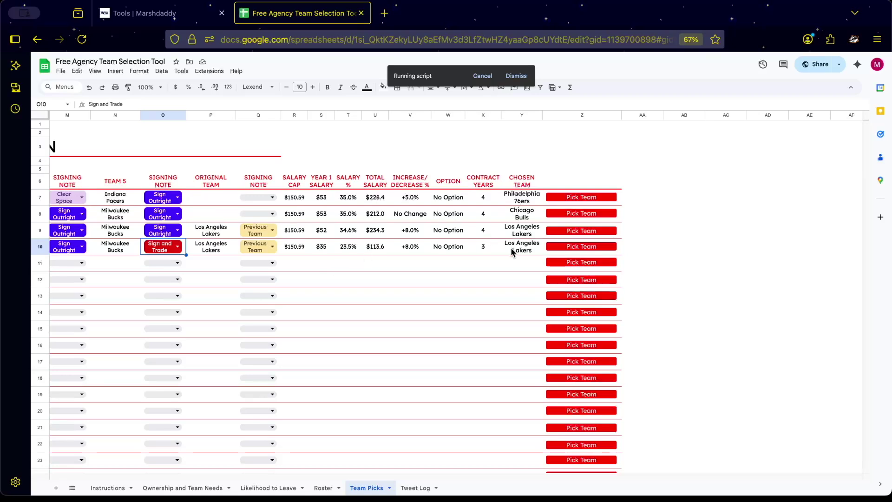
left_click(491, 249)
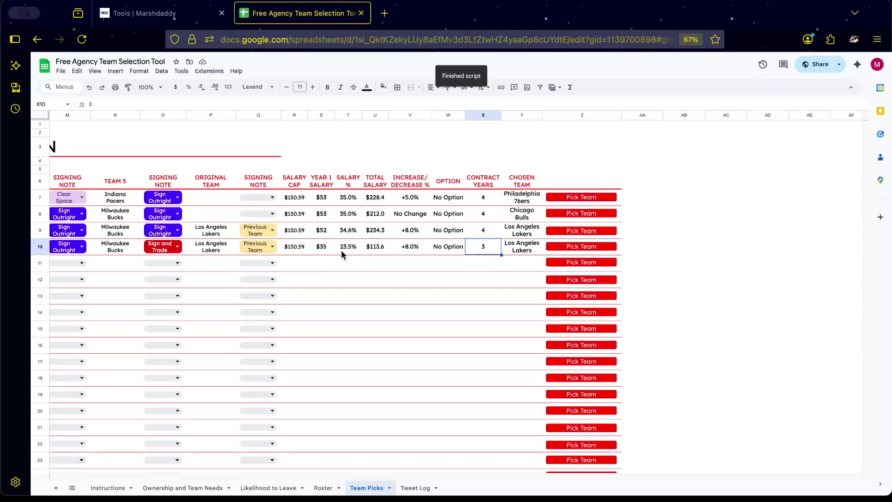
left_click(350, 250)
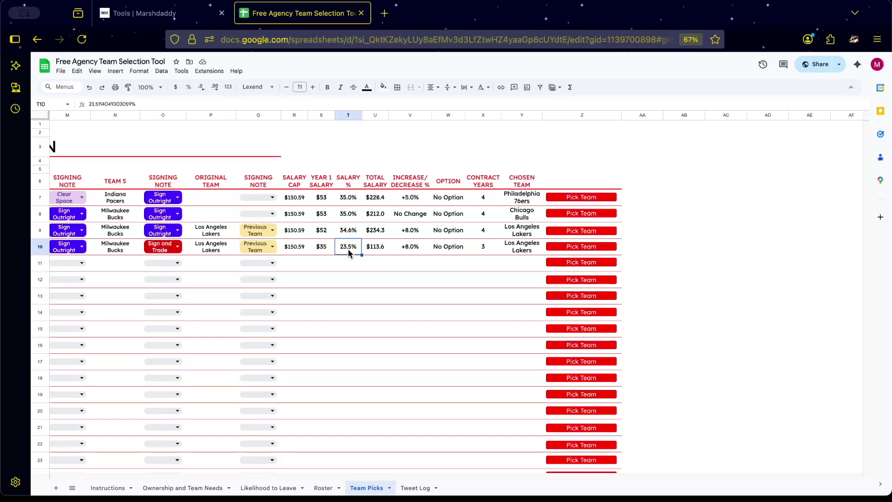
Step: Set Naz Reid's OVR rating to 77
scroll(350, 251, "left", 10)
left_click(134, 250)
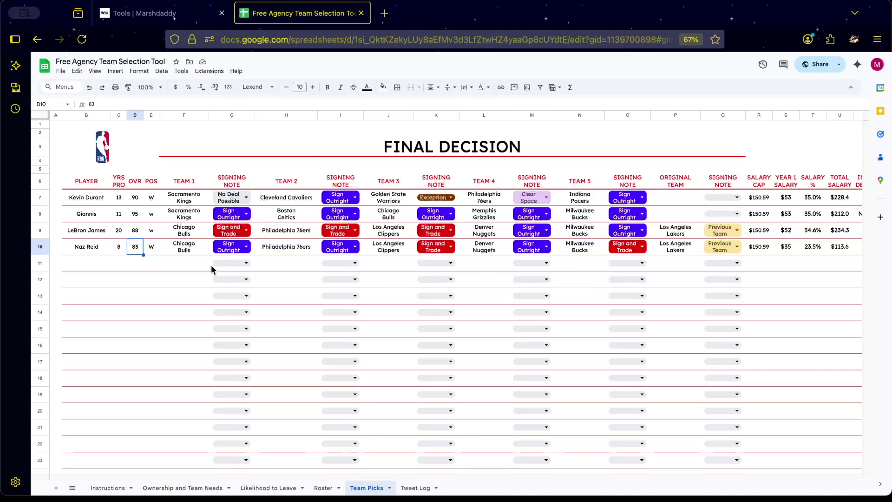
type("77")
key("Return")
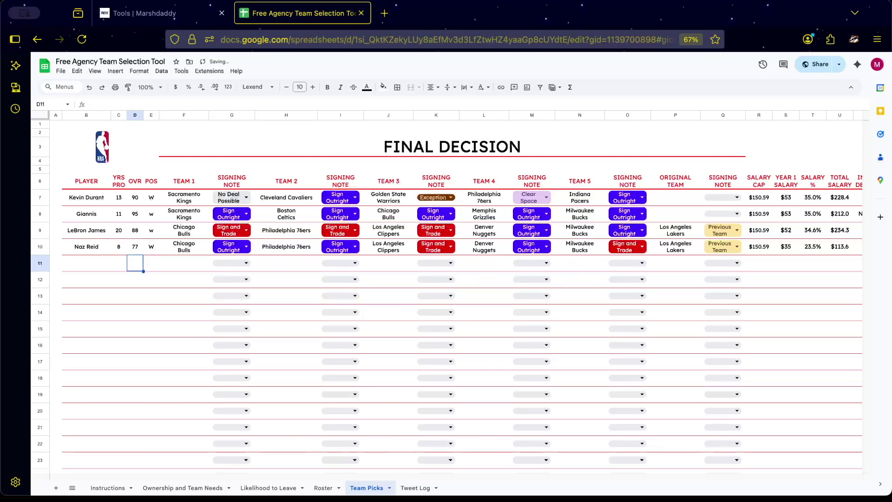
Step: Clear Naz Reid's Original Team entry and the Previous Team signing note next to it
left_click(682, 247)
key("Delete")
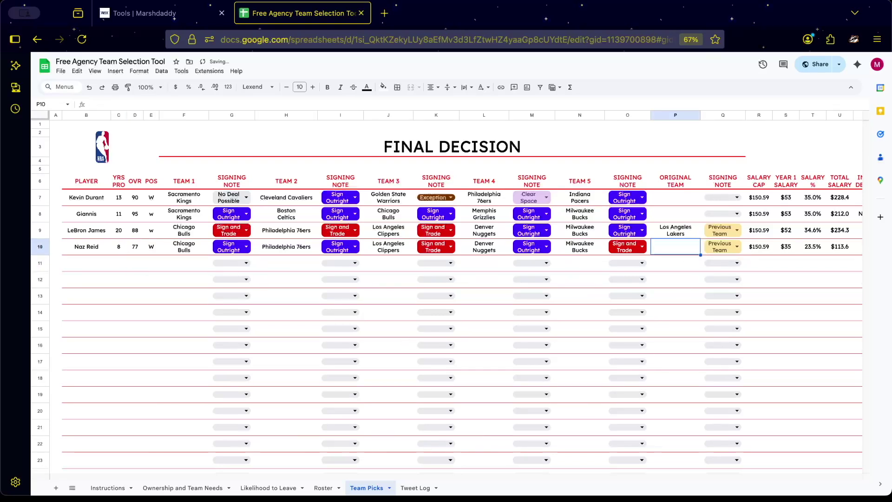
left_click(715, 245)
left_click(717, 247)
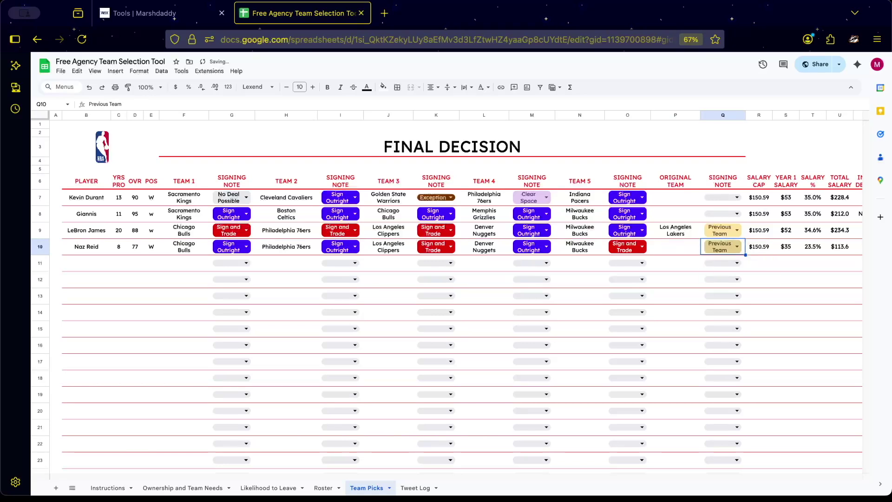
key("Delete")
Step: Run the team pick for Naz Reid with no original team entered
left_click(790, 247)
scroll(789, 247, "right", 5)
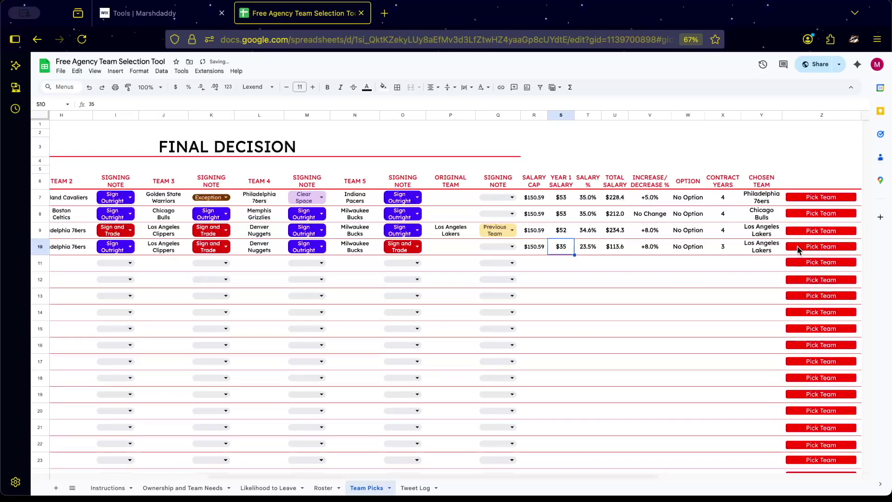
left_click(798, 248)
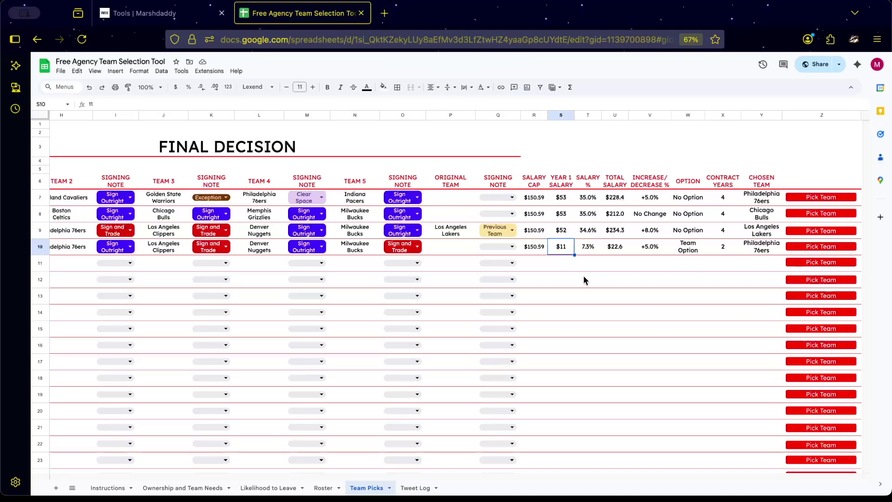
Step: Check Naz Reid's OVR rating and rerun his team pick two more times to compare the contract outcomes
scroll(583, 275, "left", 5)
left_click(134, 250)
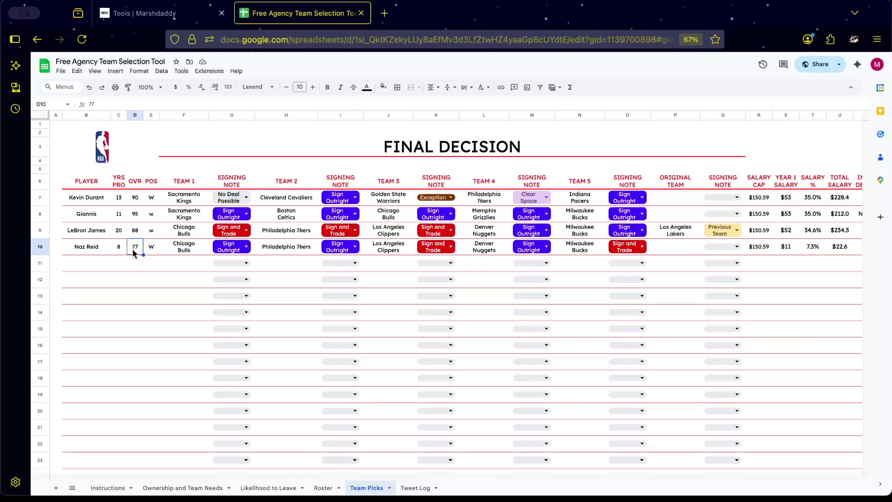
left_click(809, 278)
scroll(810, 278, "right", 5)
left_click(798, 248)
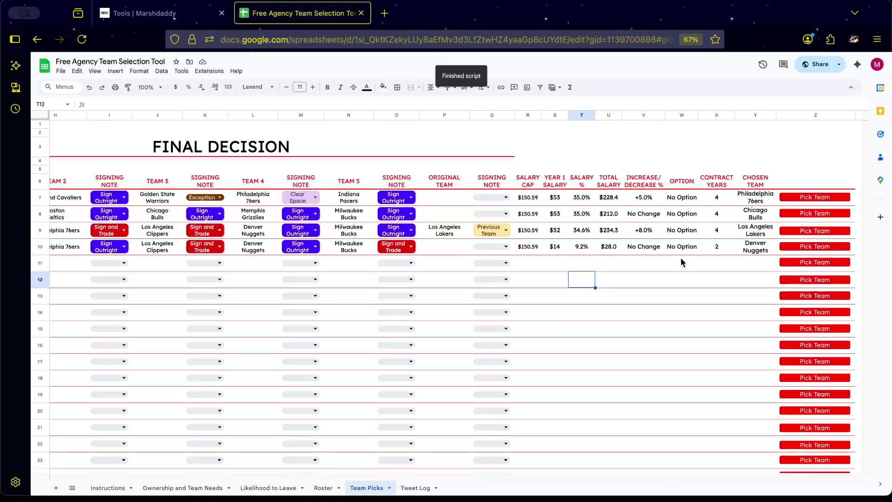
left_click(815, 248)
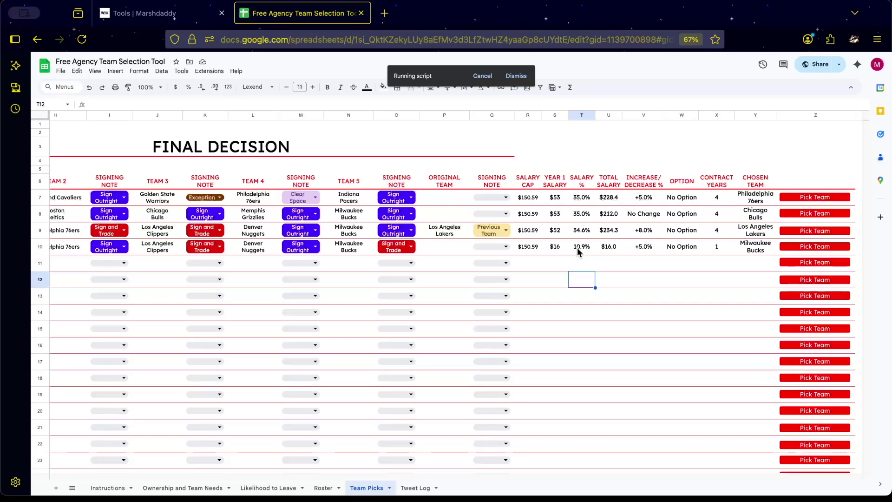
Step: Set Naz Reid's OVR rating to 81
scroll(575, 252, "left", 10)
left_click(135, 246)
type("83")
key("Return")
scroll(370, 319, "right", 5)
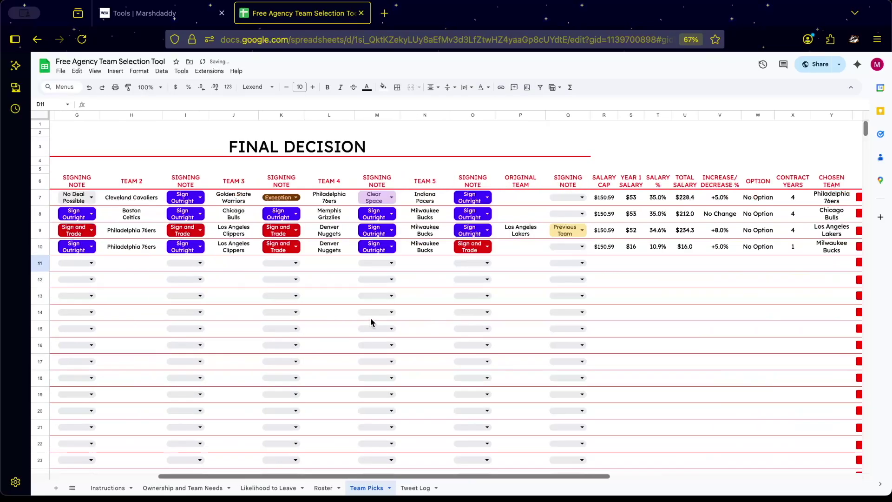
scroll(129, 262, "left", 5)
left_click(134, 246)
key("Return")
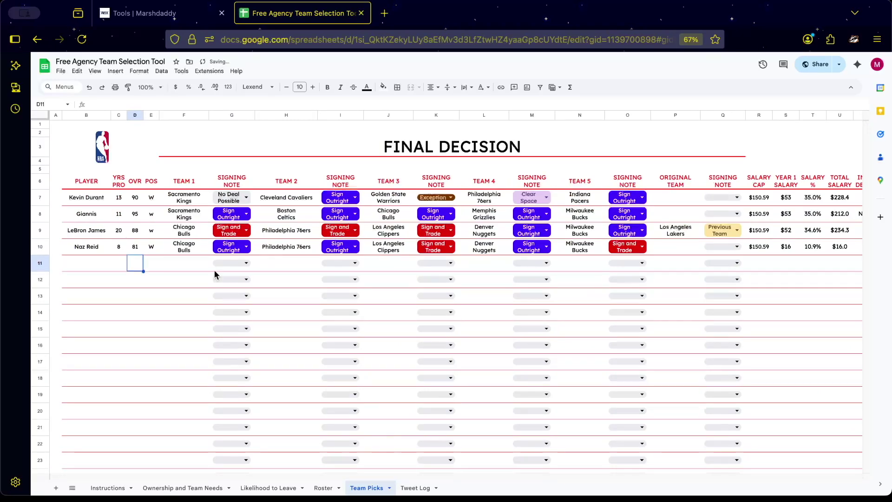
Step: Generate a new team pick for Naz Reid with the updated rating and review his salary, contract years and chosen team
scroll(572, 354, "right", 5)
left_click(786, 247)
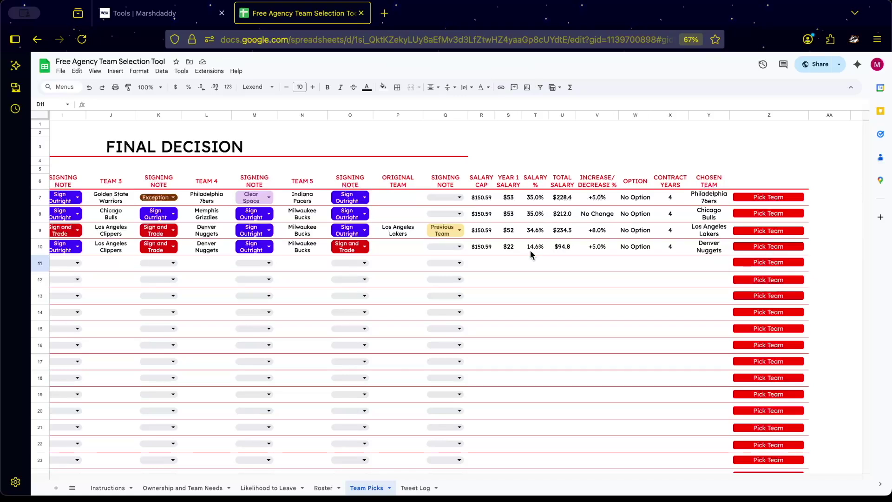
scroll(532, 253, "left", 10)
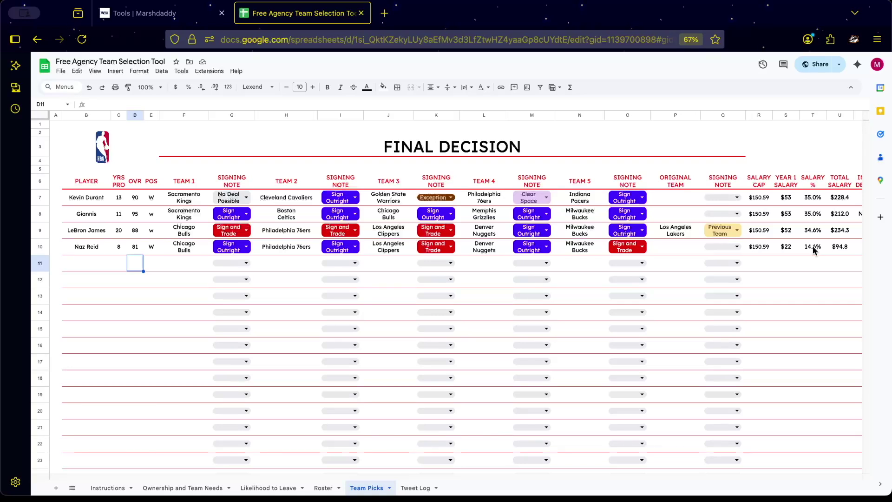
scroll(812, 246, "right", 6)
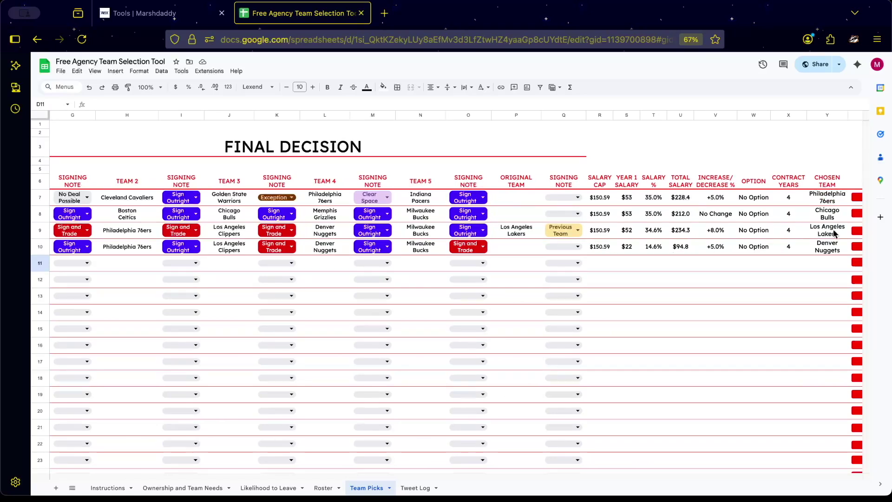
left_click(629, 249)
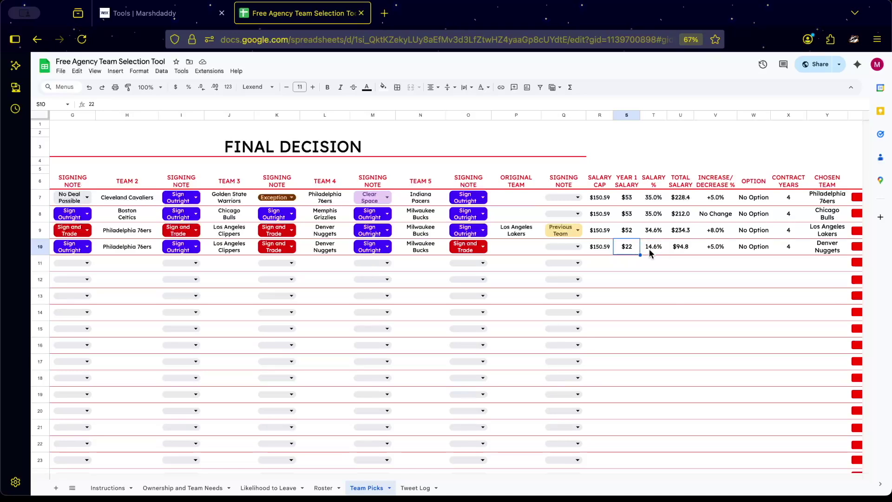
Step: Open the Tweet Log sheet and review the generated signing tweets and the Tweetgen link under Tweet Generator
left_click(415, 488)
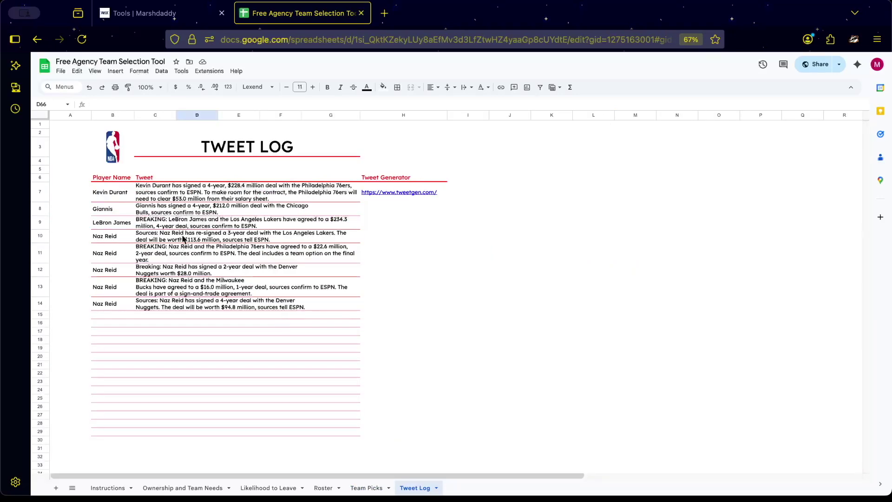
mouse_move(407, 192)
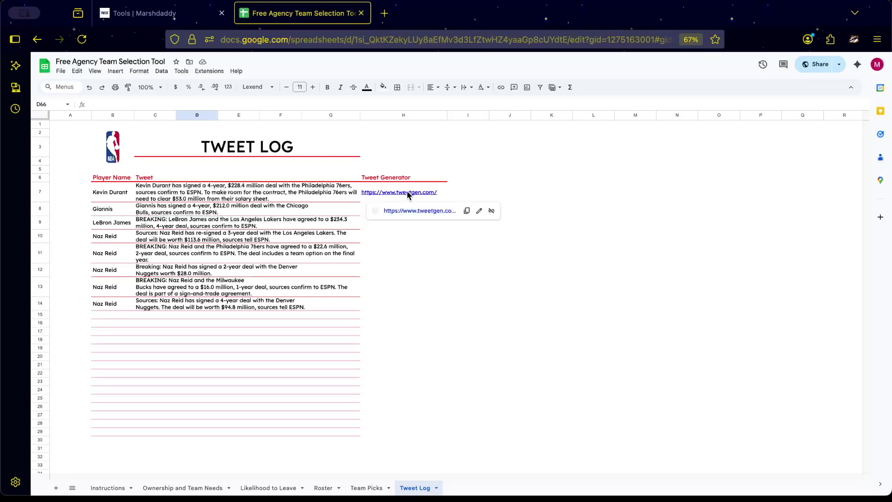
left_click(191, 191)
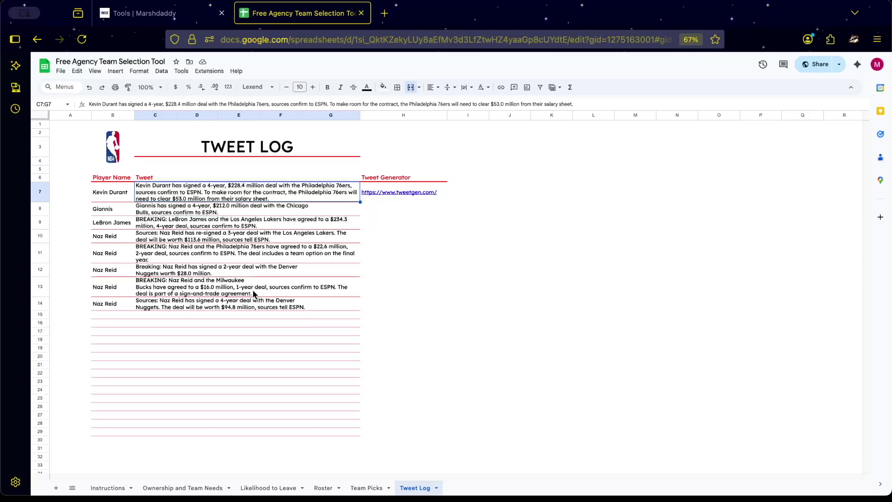
left_click(210, 213)
left_click(220, 226)
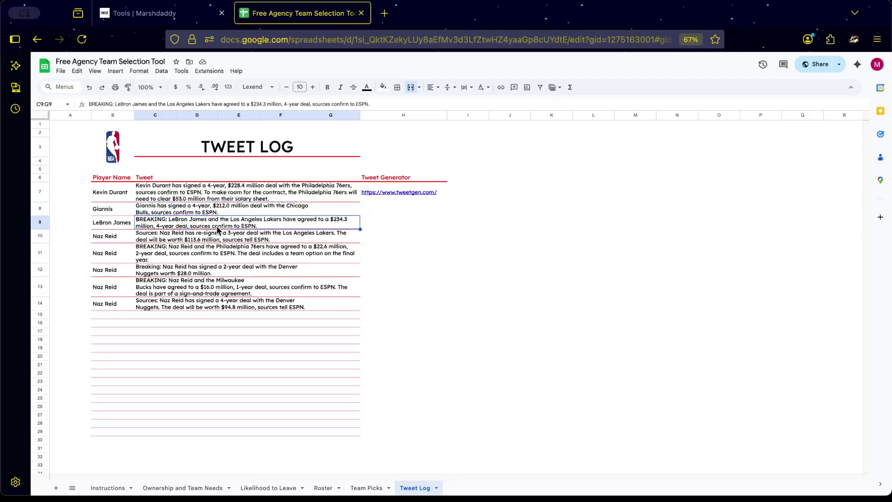
mouse_move(406, 194)
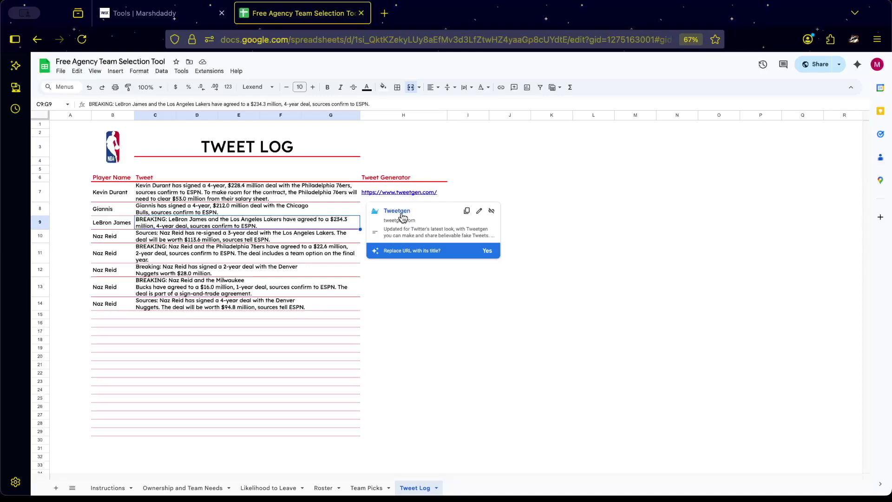
left_click(703, 243)
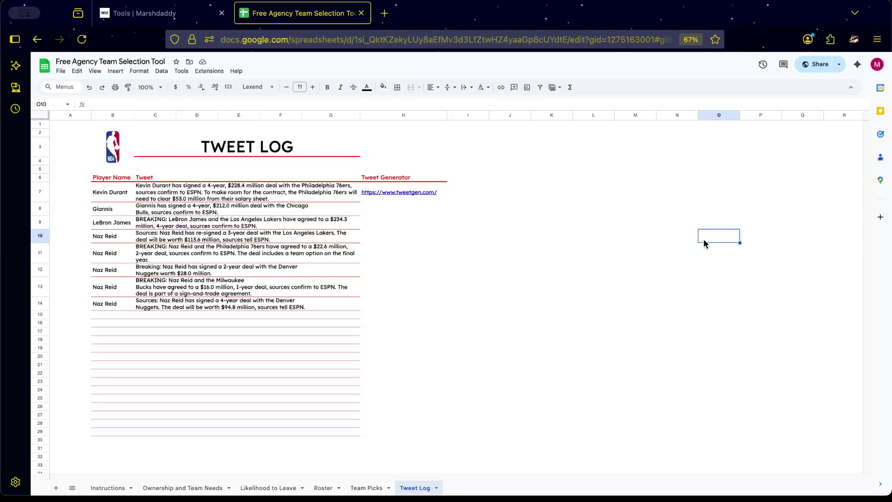